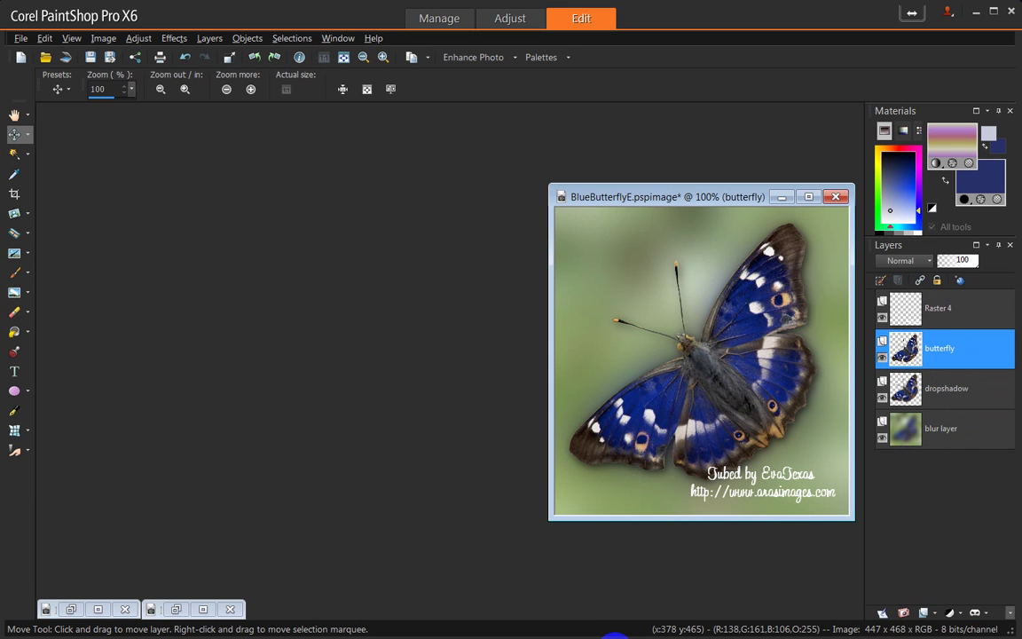
- Start exporting the butterfly layer of the BlueButterflyE image as a custom brush, keeping the brush settings clear of the picture
{"action": "left_click", "coordinate": [988, 359]}
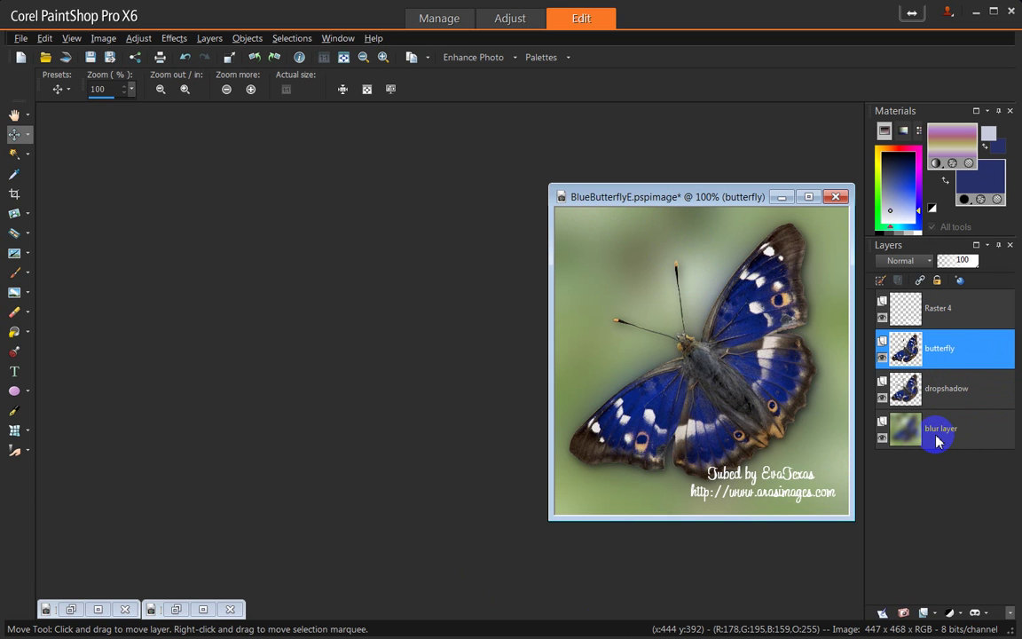
{"action": "left_click", "coordinate": [961, 349]}
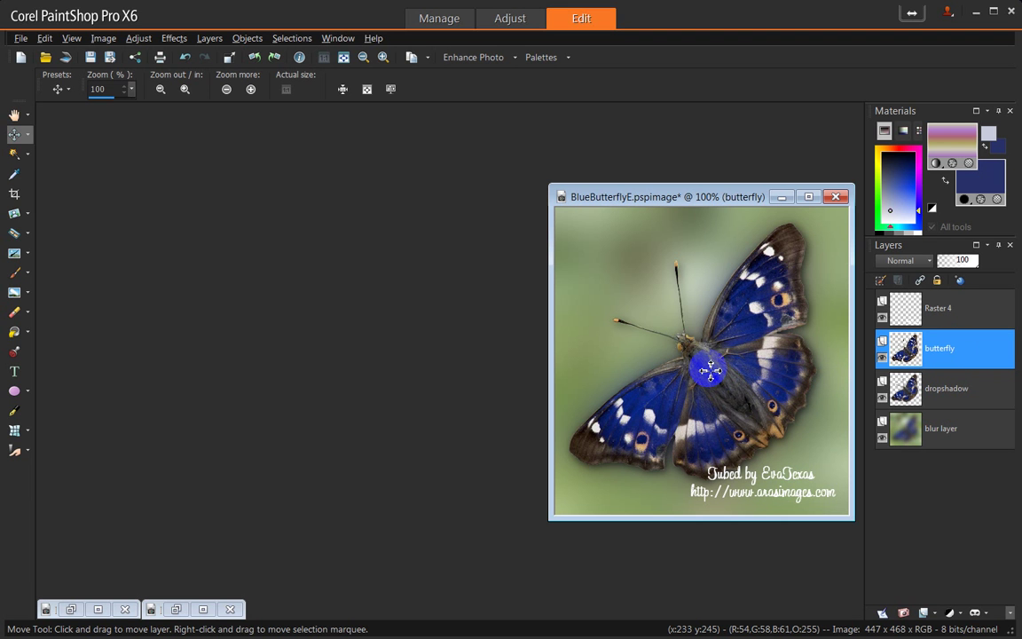
{"action": "left_click", "coordinate": [20, 40]}
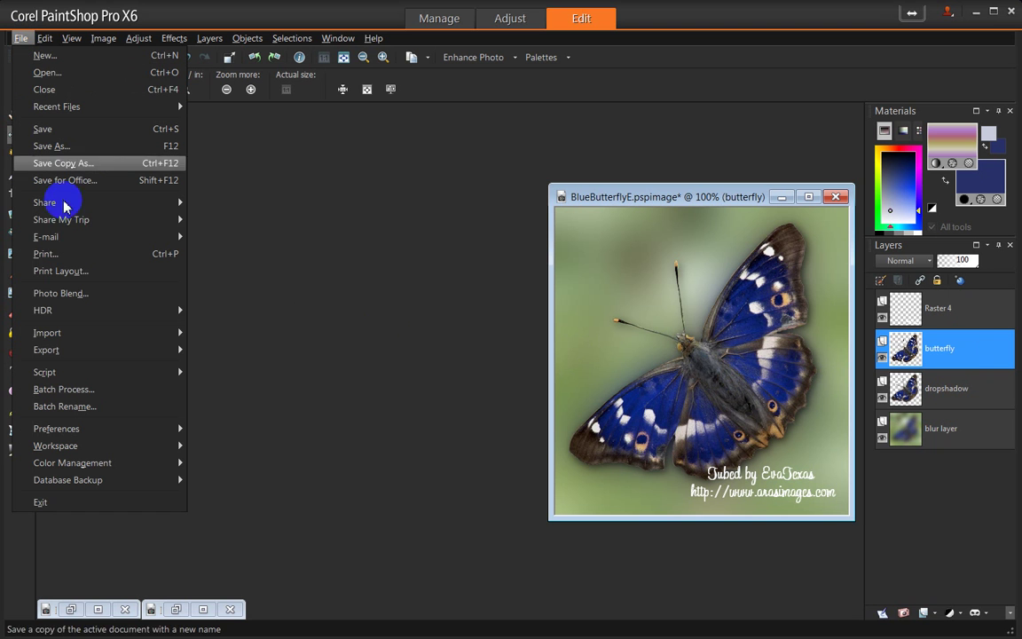
{"action": "mouse_move", "coordinate": [98, 349]}
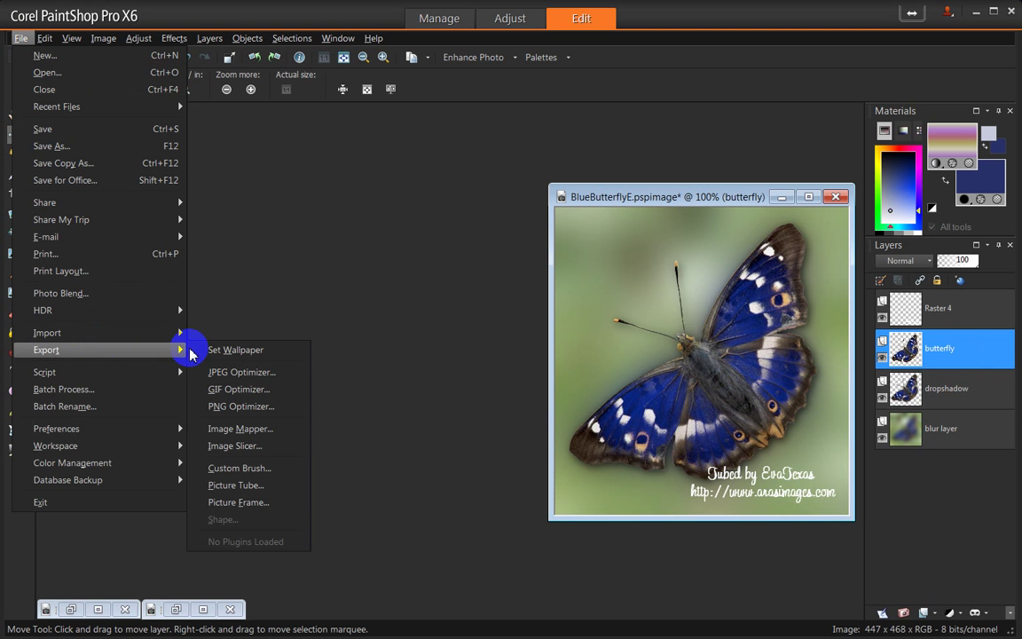
{"action": "left_click", "coordinate": [255, 471]}
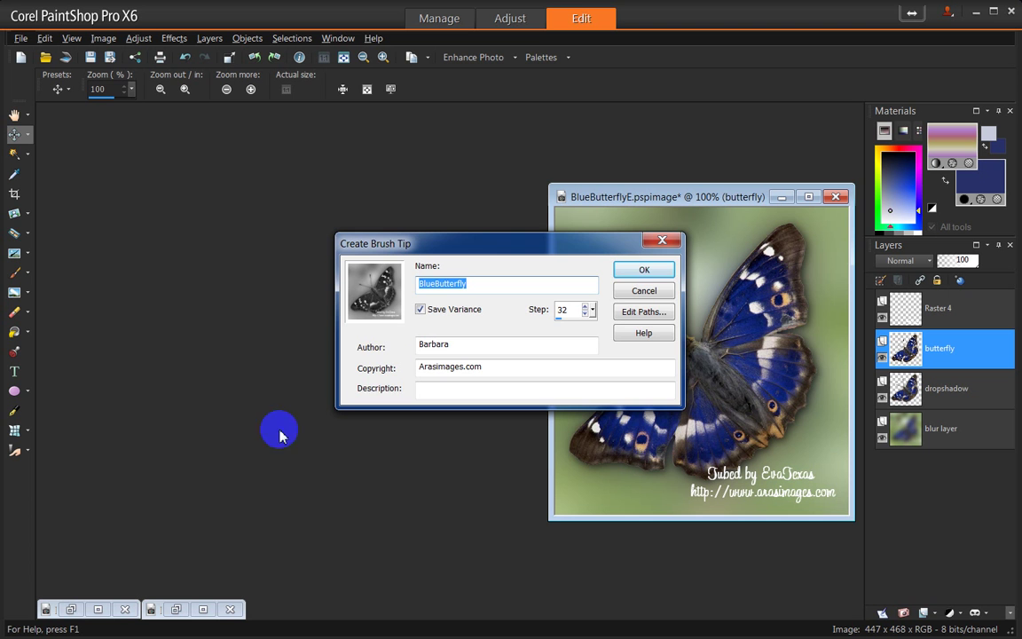
{"action": "mouse_move", "coordinate": [448, 242]}
{"action": "left_mouse_down"}
{"action": "mouse_move", "coordinate": [326, 229]}
{"action": "mouse_move", "coordinate": [338, 201]}
{"action": "left_mouse_up"}
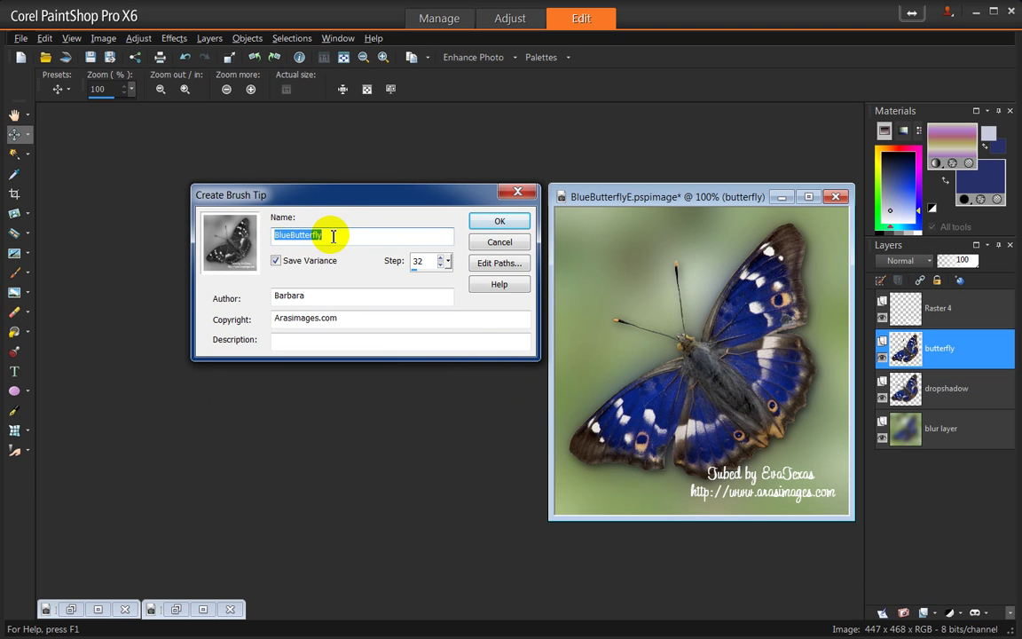
{"action": "mouse_move", "coordinate": [235, 252]}
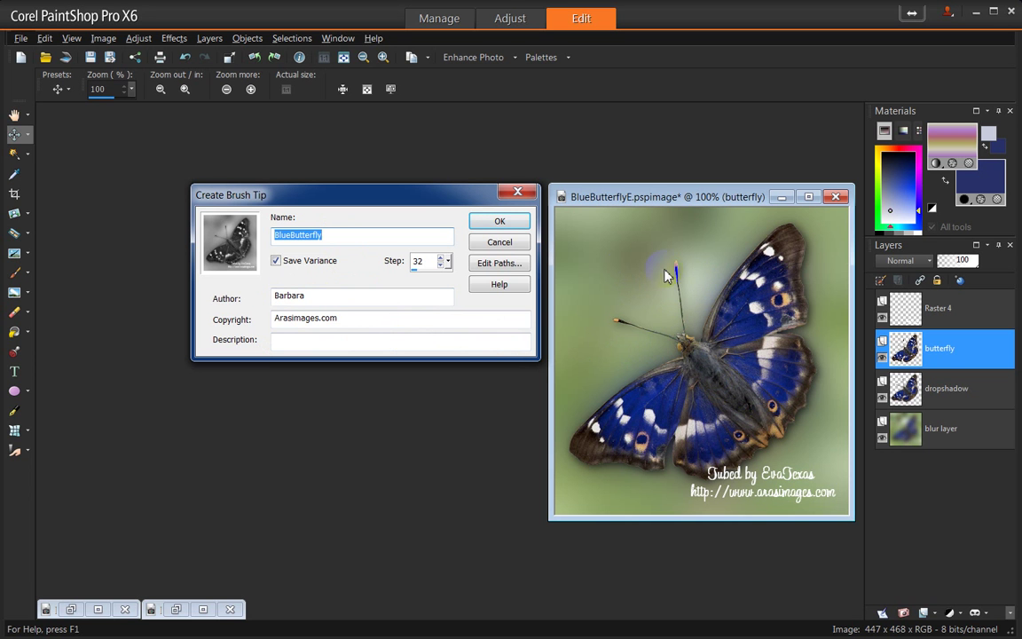
- Choose the Documents\Corel PaintShop Pro\16.0\Brushes folder as the location where brush files are saved
{"action": "left_click", "coordinate": [499, 264]}
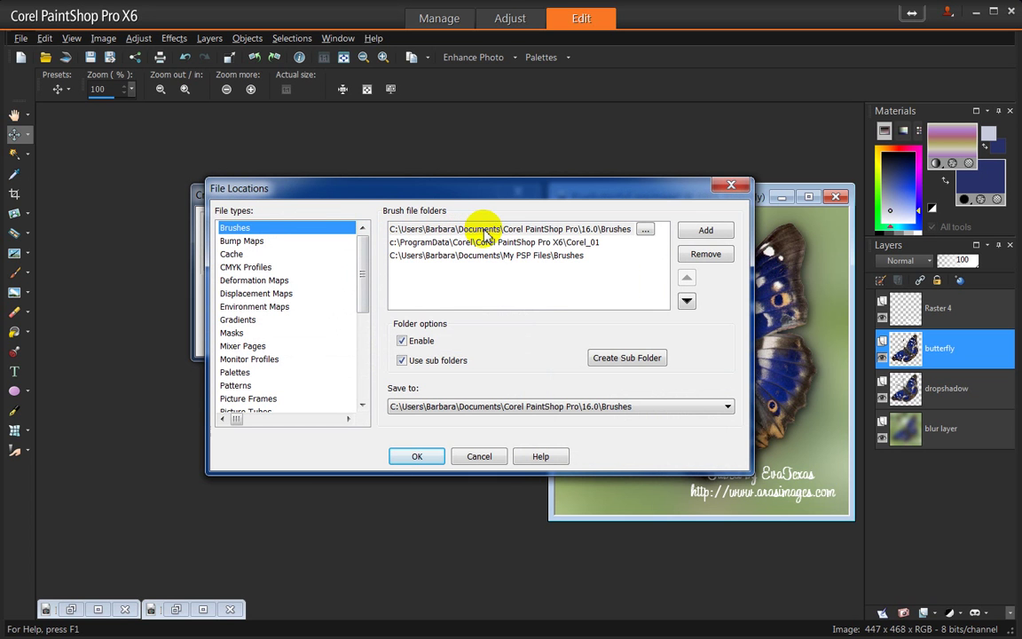
{"action": "left_click", "coordinate": [617, 231]}
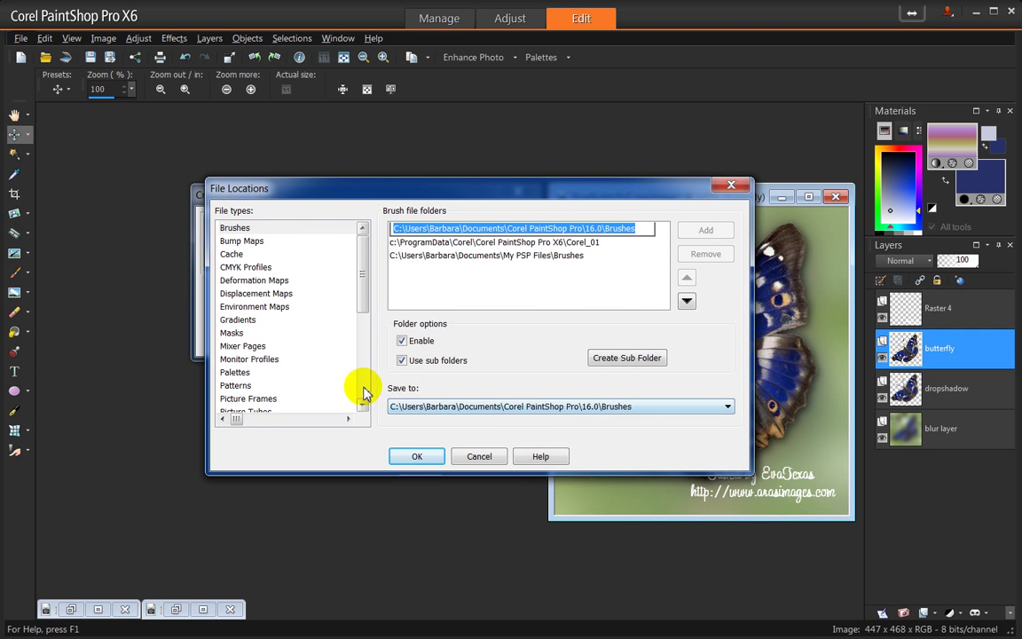
{"action": "left_click", "coordinate": [728, 410]}
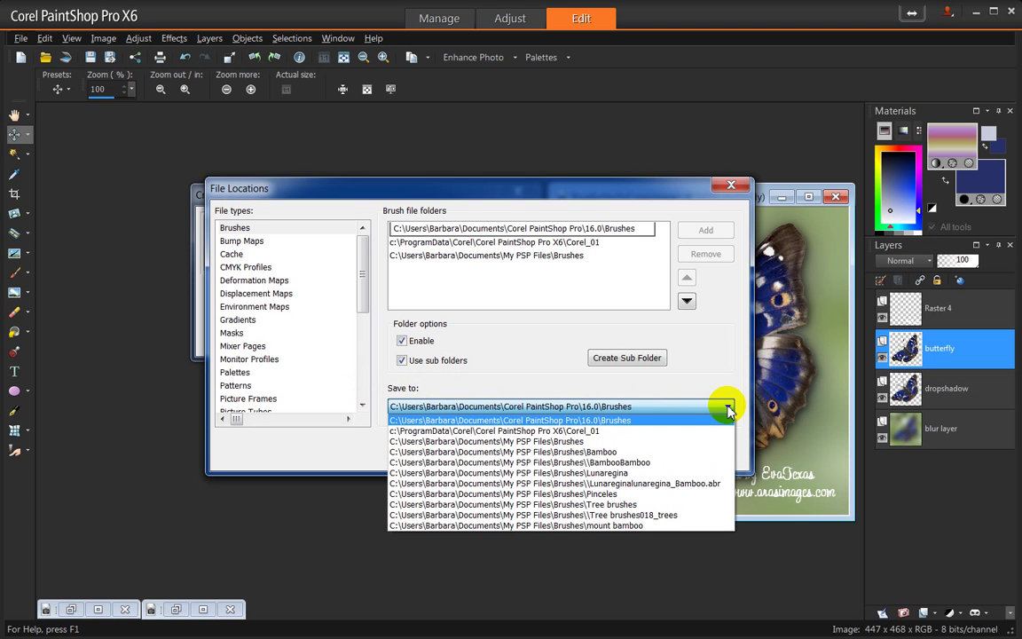
{"action": "left_click", "coordinate": [659, 422]}
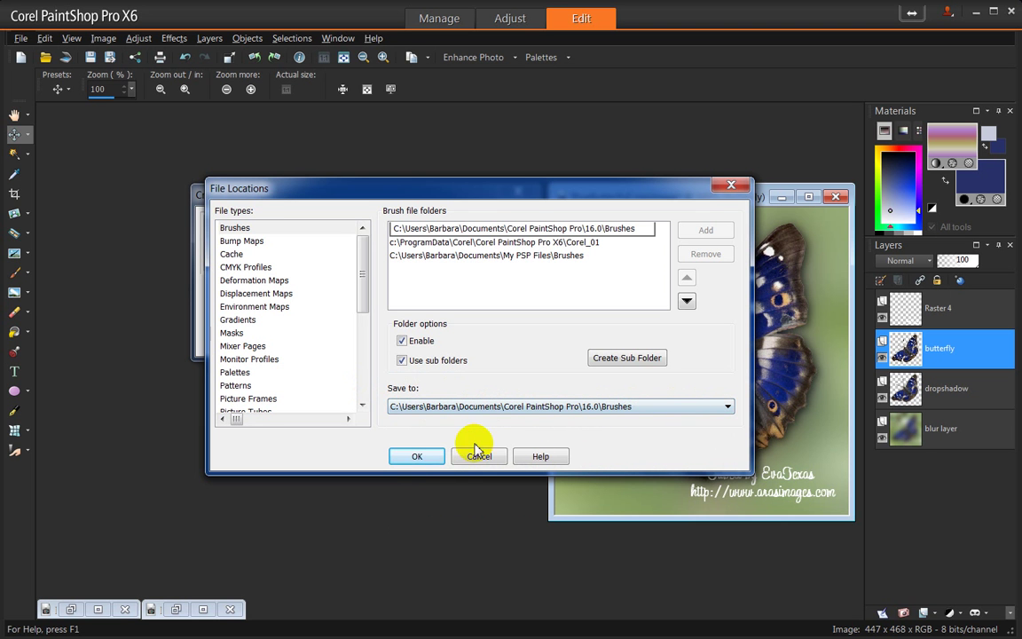
{"action": "left_click", "coordinate": [433, 456]}
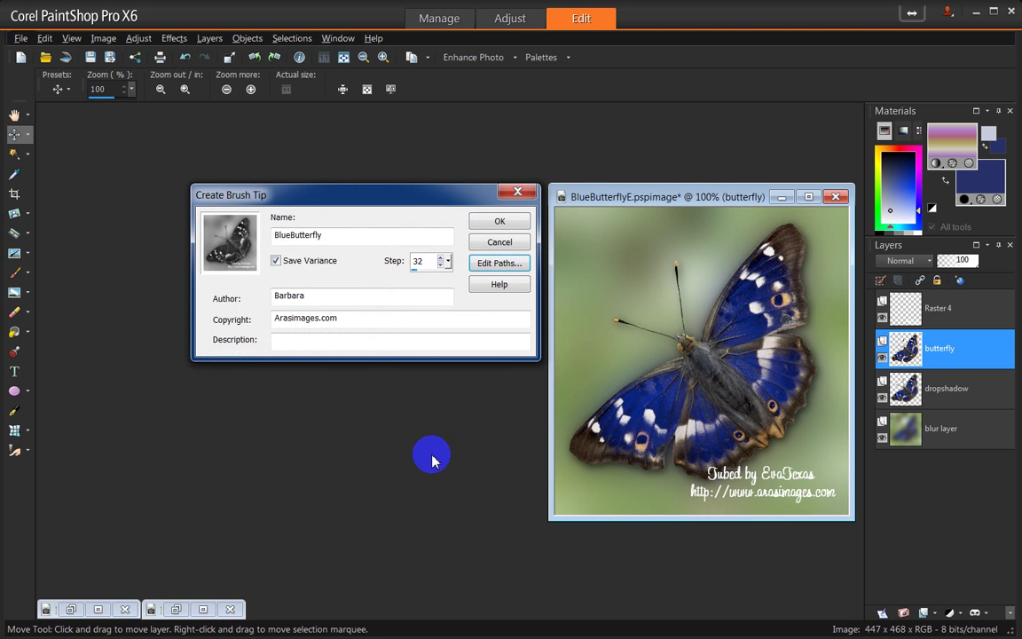
- Try to save the brush tip under the name BlueButterfly, and leave the brush export
{"action": "left_click", "coordinate": [497, 223]}
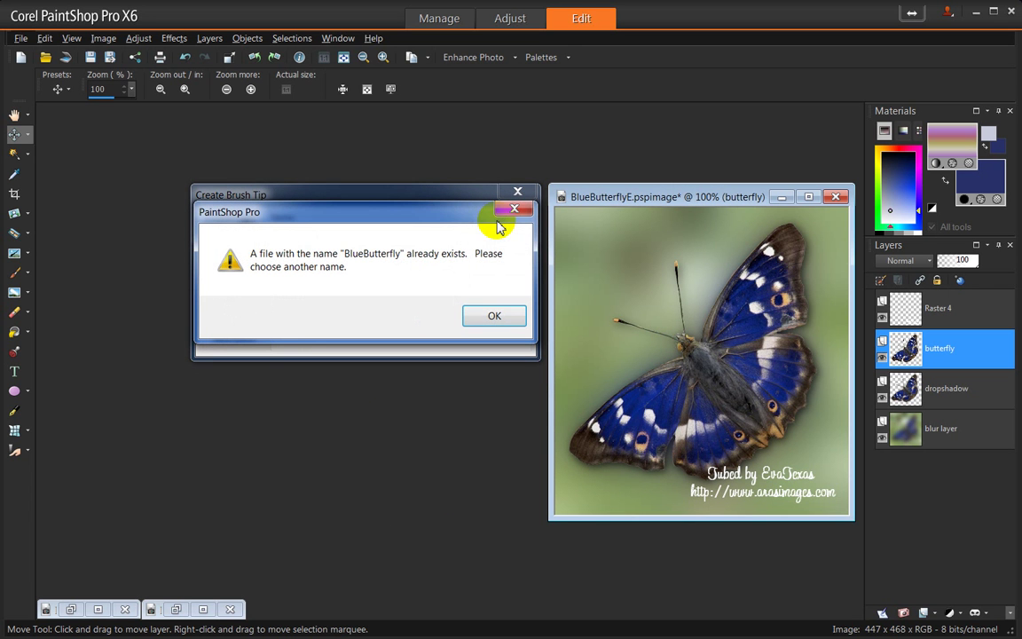
{"action": "left_click", "coordinate": [495, 317]}
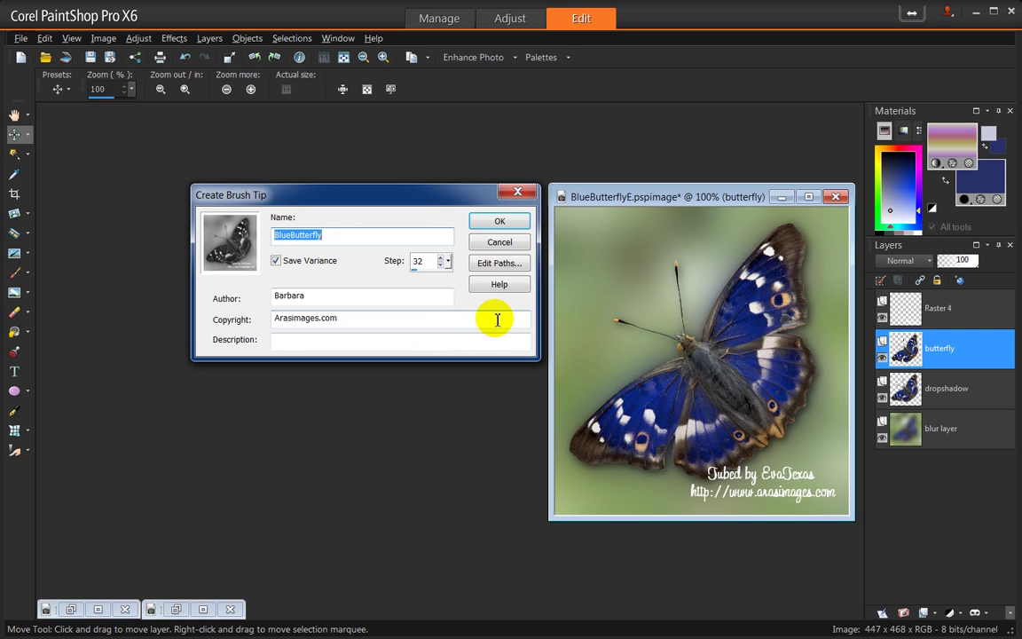
{"action": "left_click", "coordinate": [500, 243]}
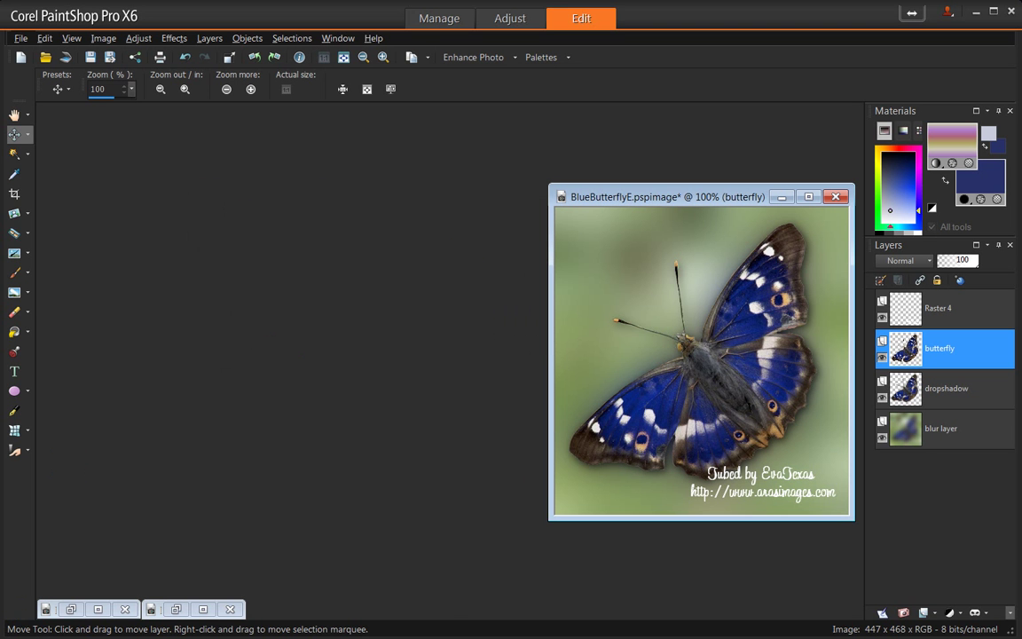
- Switch to Windows Explorer and check the Brushes folder of Corel PaintShop Pro 16.0 for the BlueButterfly.PspBrush file
{"action": "key", "text": "alt+Tab"}
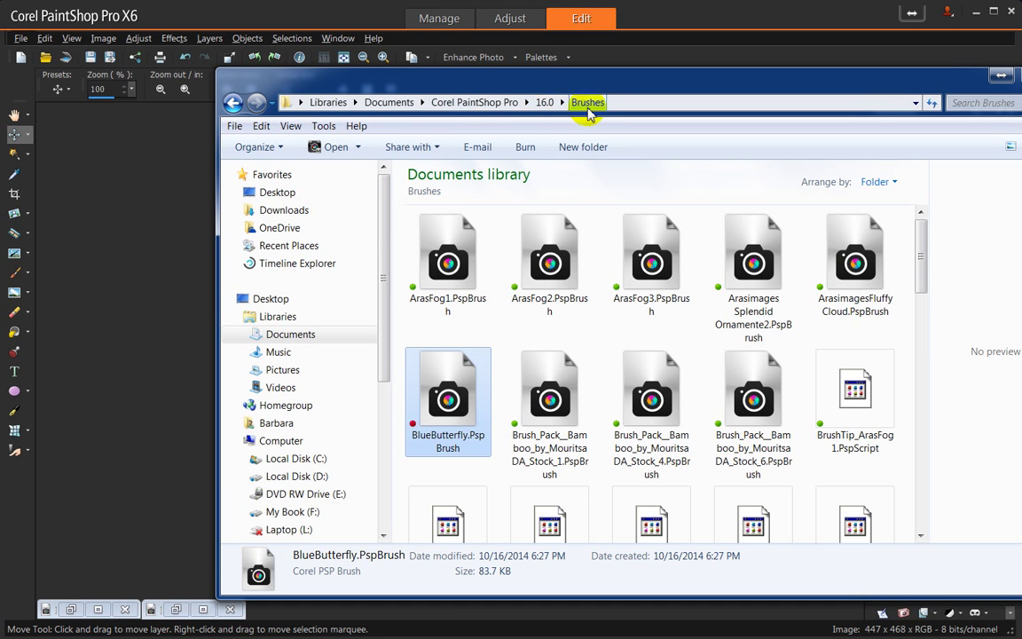
{"action": "left_click_drag", "start_coordinate": [408, 415], "coordinate": [433, 386]}
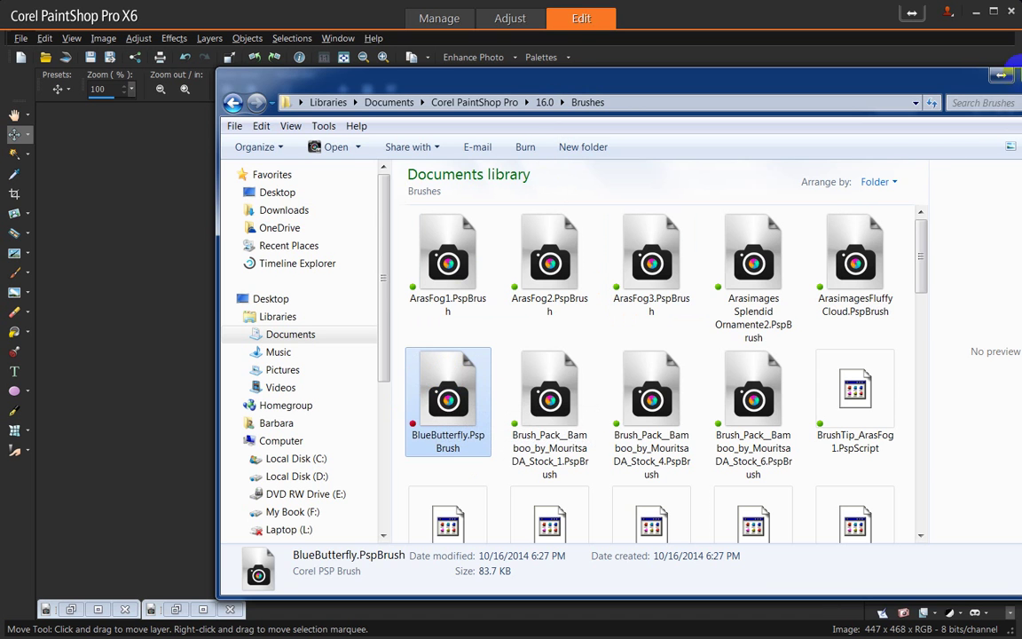
{"action": "key", "text": "super+Down"}
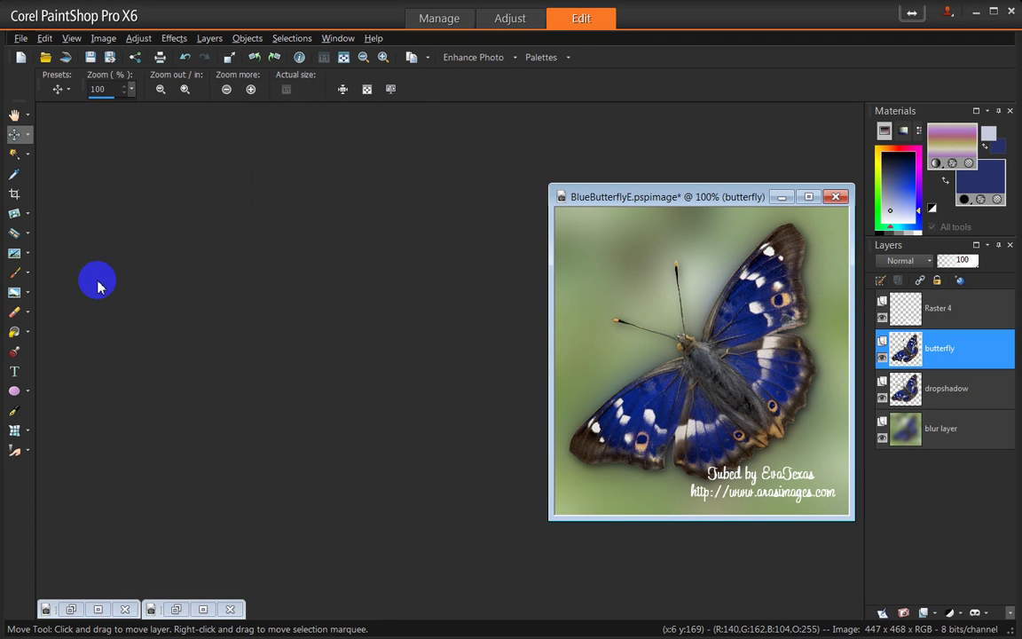
- Create a new 400 x 400 pixel transparent raster image and place its window beside the butterfly picture
{"action": "left_click", "coordinate": [21, 58]}
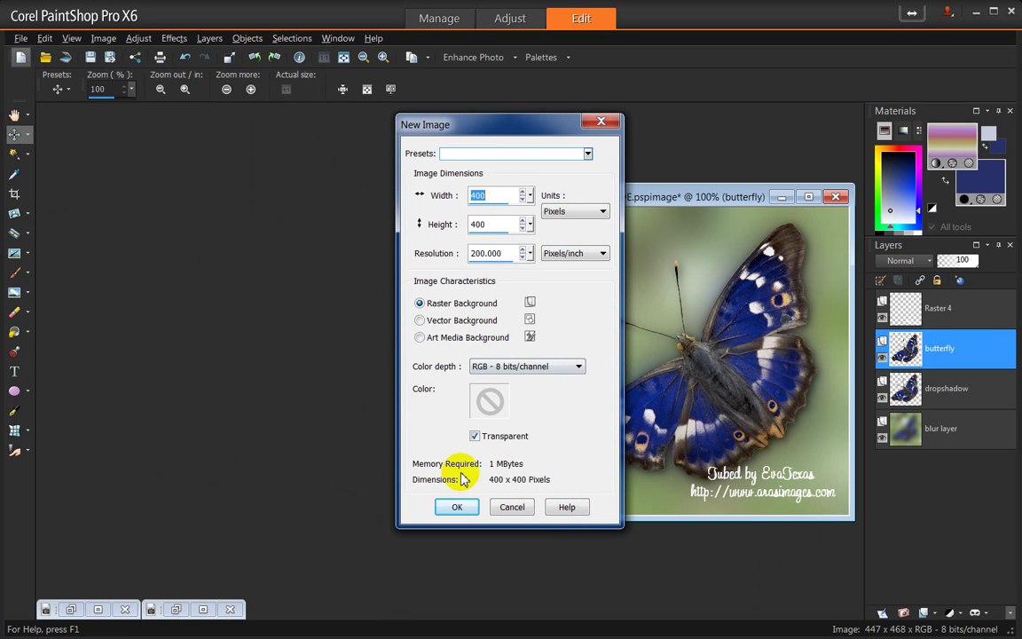
{"action": "left_click", "coordinate": [456, 507]}
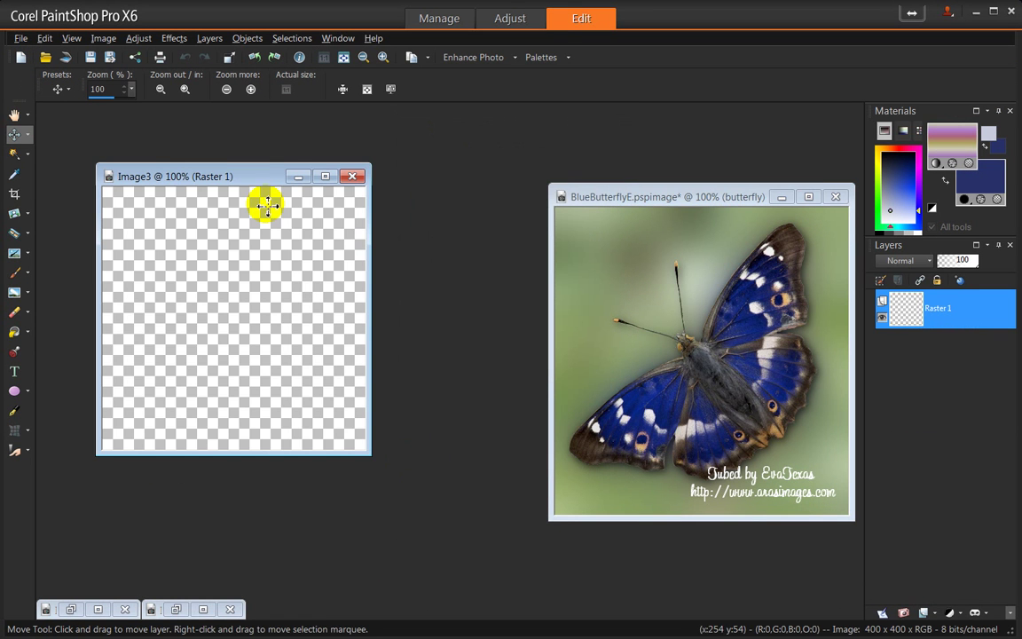
{"action": "left_click_drag", "start_coordinate": [253, 179], "coordinate": [421, 222]}
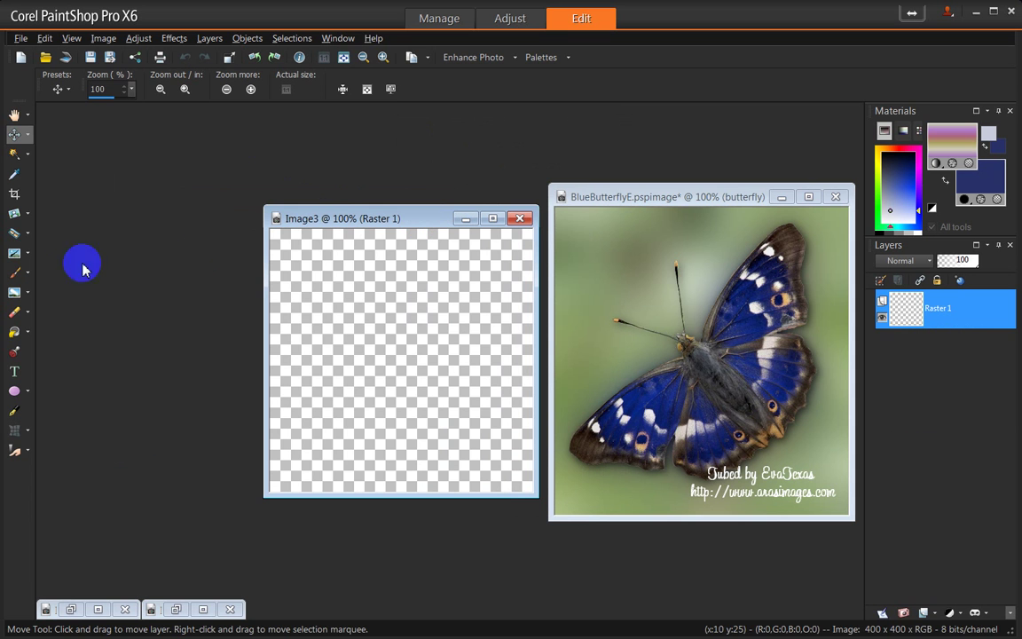
- Choose the Paint Brush with the BlueButterfly tip and stamp it once at size 400 with the foreground gradient
{"action": "left_click", "coordinate": [30, 276]}
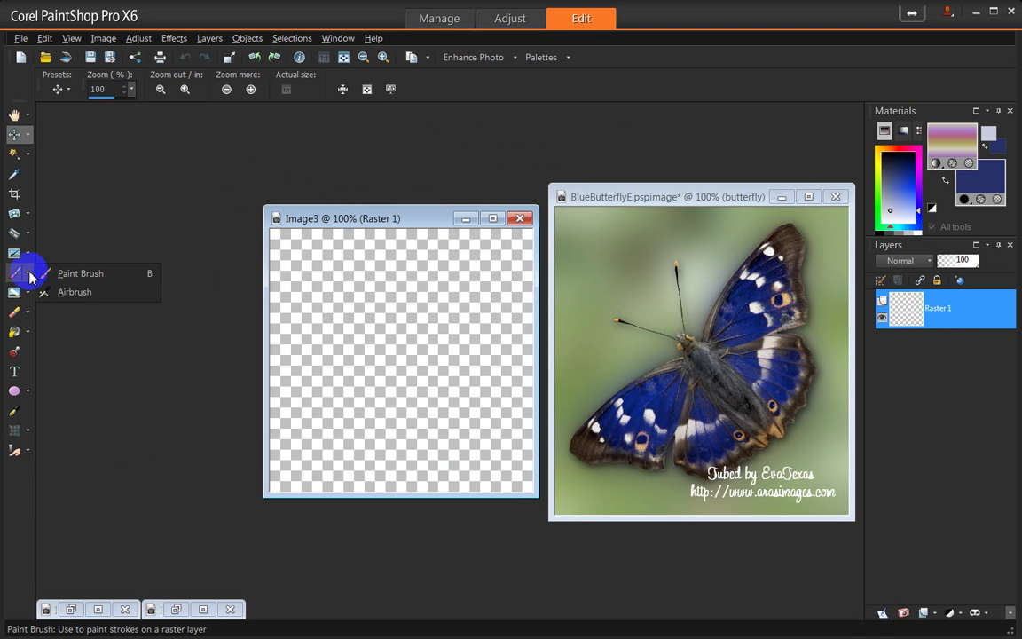
{"action": "left_click", "coordinate": [71, 275]}
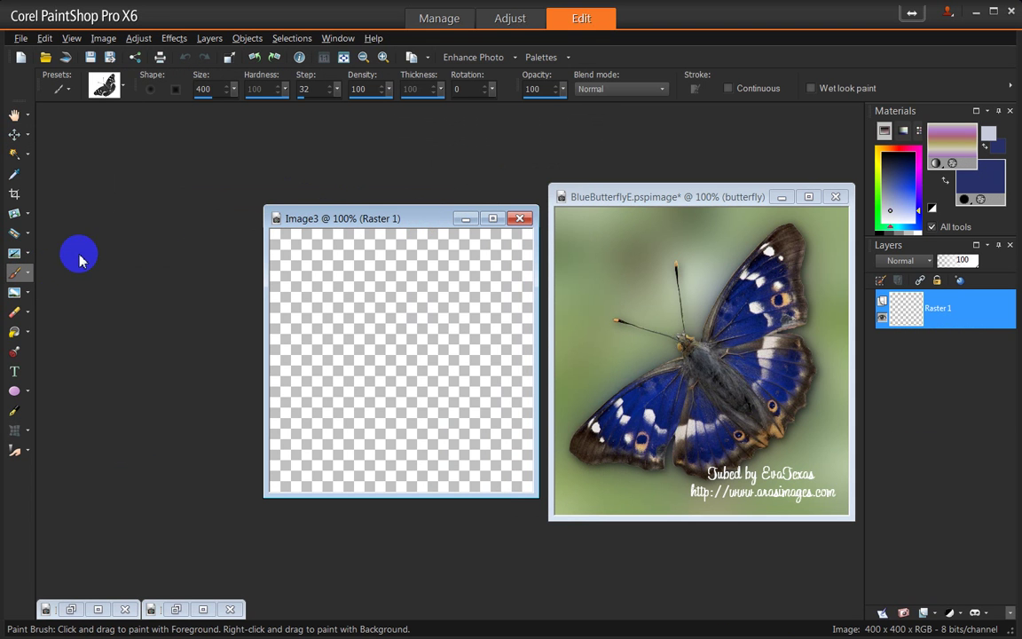
{"action": "left_click", "coordinate": [123, 85]}
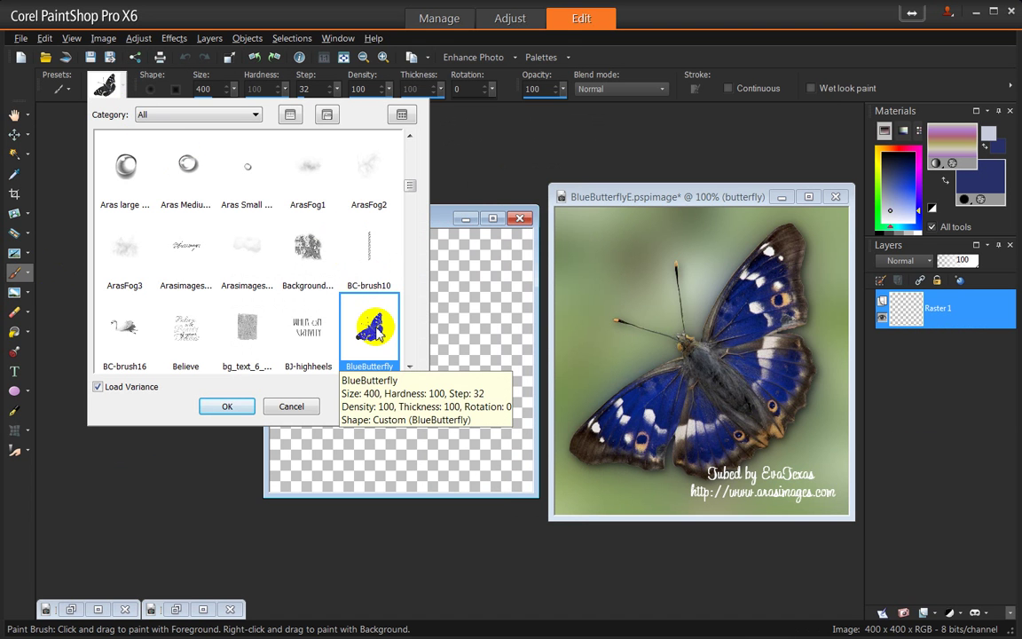
{"action": "left_click", "coordinate": [227, 406]}
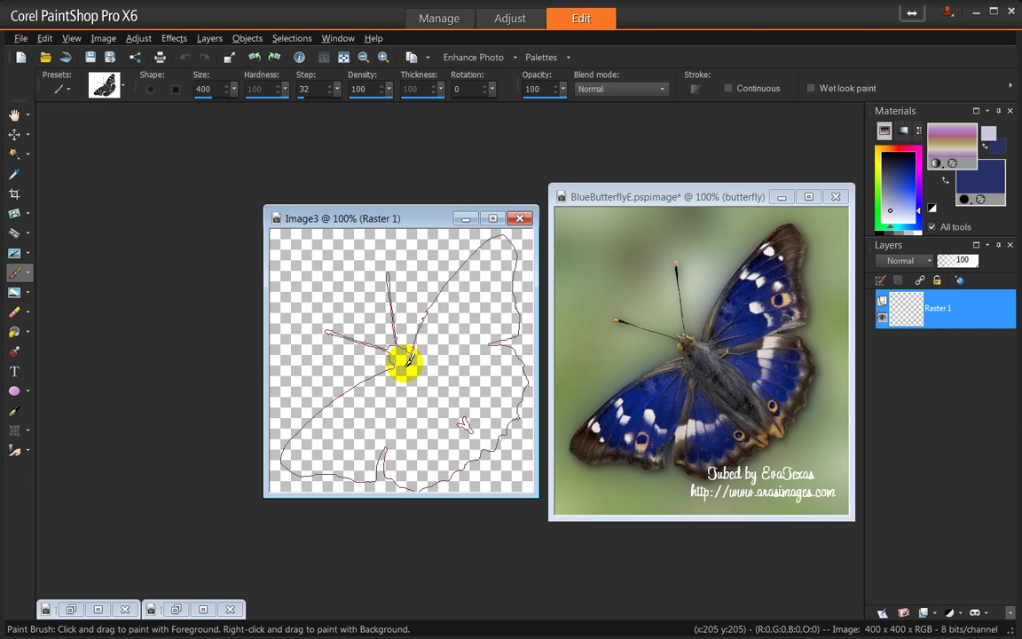
{"action": "left_click", "coordinate": [407, 359]}
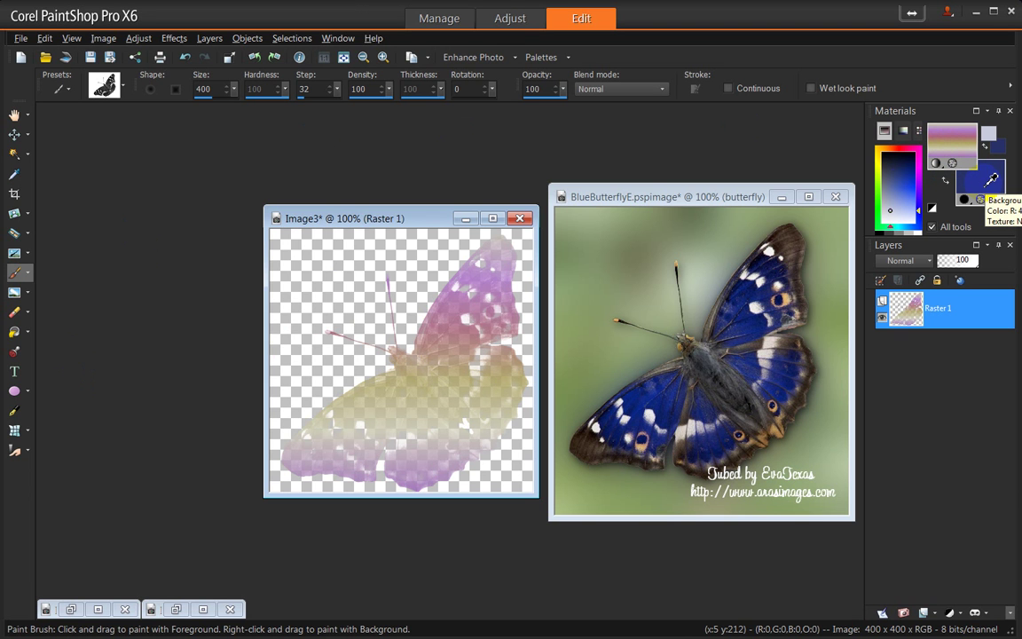
{"action": "left_click", "coordinate": [341, 220]}
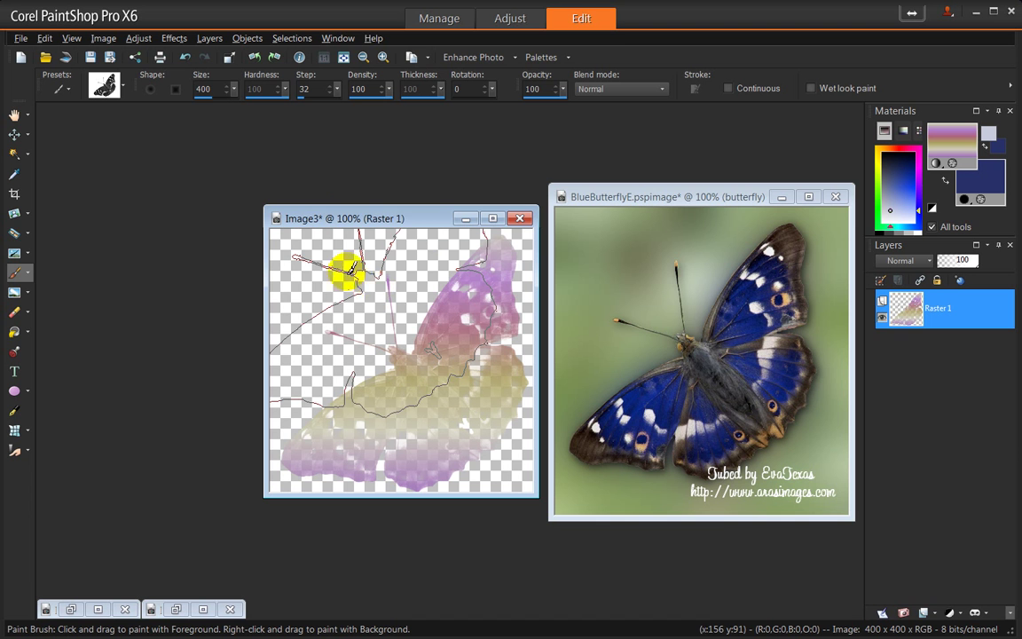
- Reduce the brush size to 344 and stamp the butterfly in the dark blue background color
{"action": "left_click", "coordinate": [217, 84]}
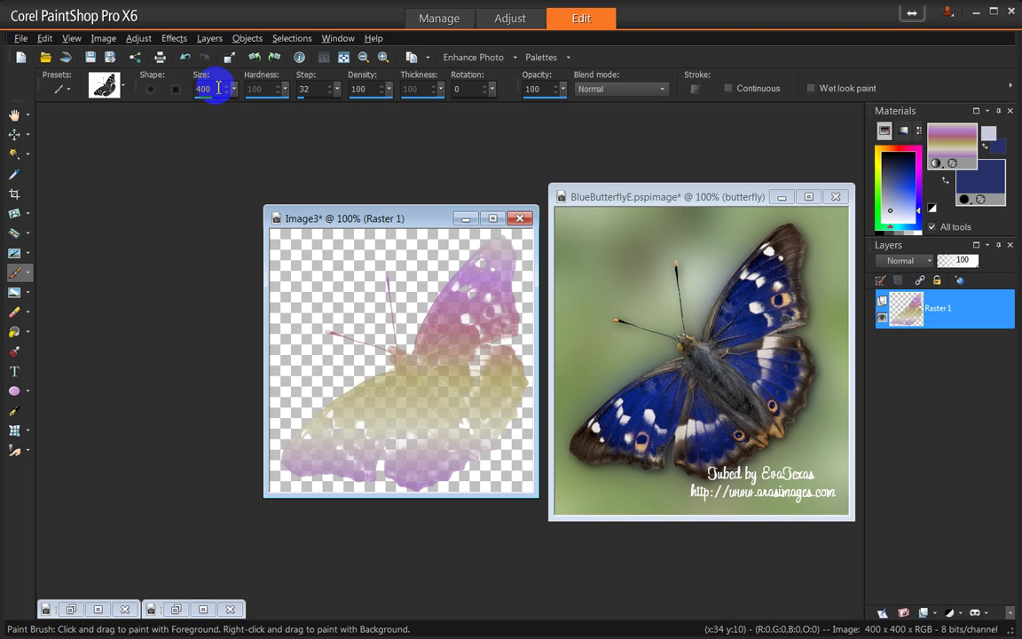
{"action": "left_click_drag", "start_coordinate": [218, 89], "coordinate": [246, 158]}
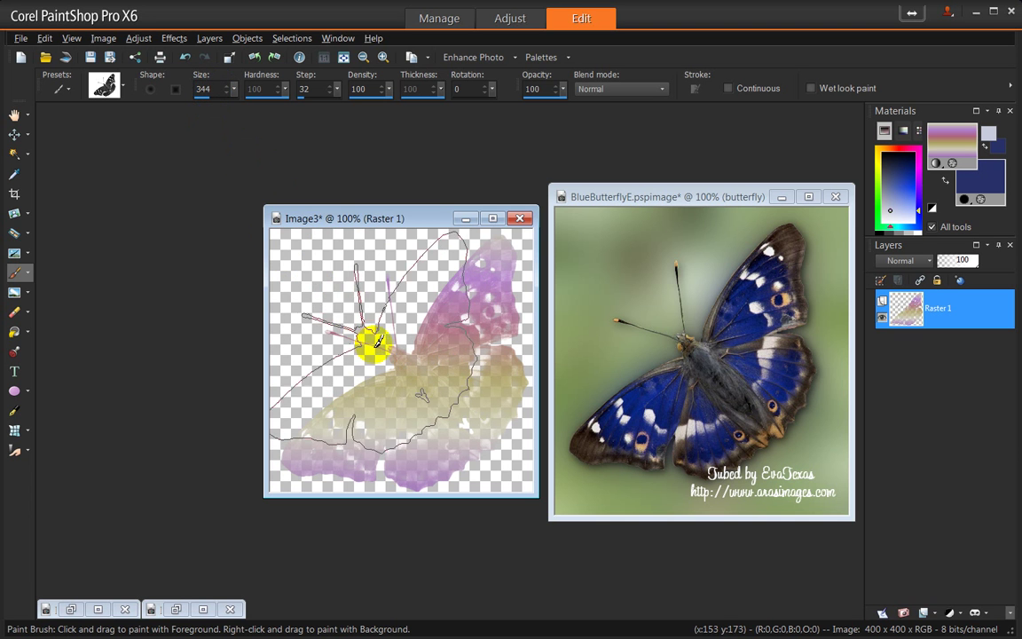
{"action": "left_click", "coordinate": [379, 345]}
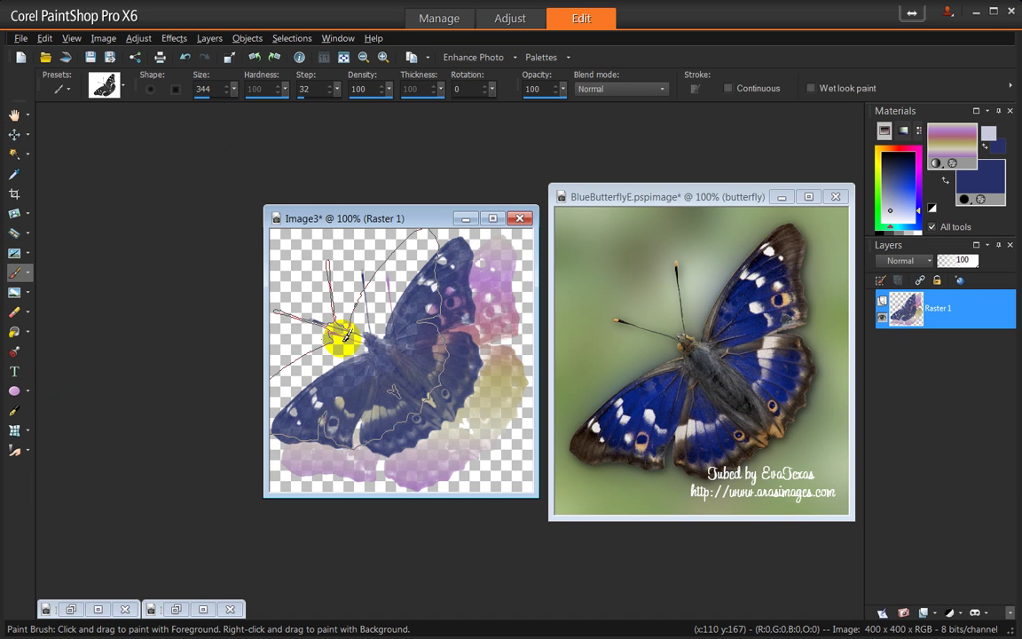
- Set the brush rotation to 116 and stamp the rotated butterfly with the foreground gradient over the earlier stamps
{"action": "mouse_move", "coordinate": [347, 334]}
{"action": "left_mouse_down"}
{"action": "mouse_move", "coordinate": [410, 360]}
{"action": "mouse_move", "coordinate": [378, 314]}
{"action": "mouse_move", "coordinate": [374, 275]}
{"action": "left_mouse_up"}
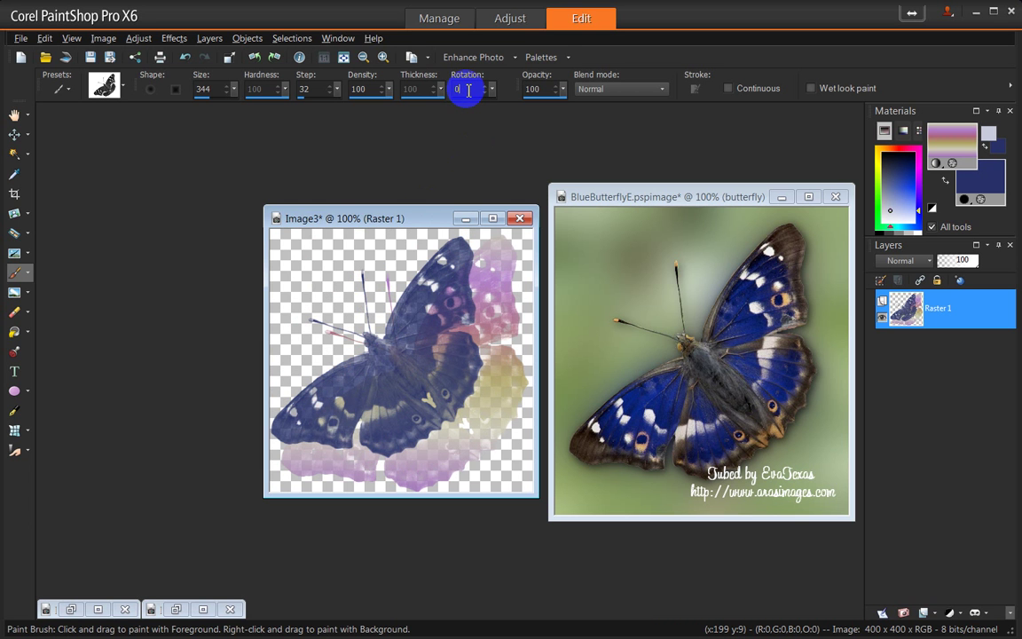
{"action": "type", "text": "30"}
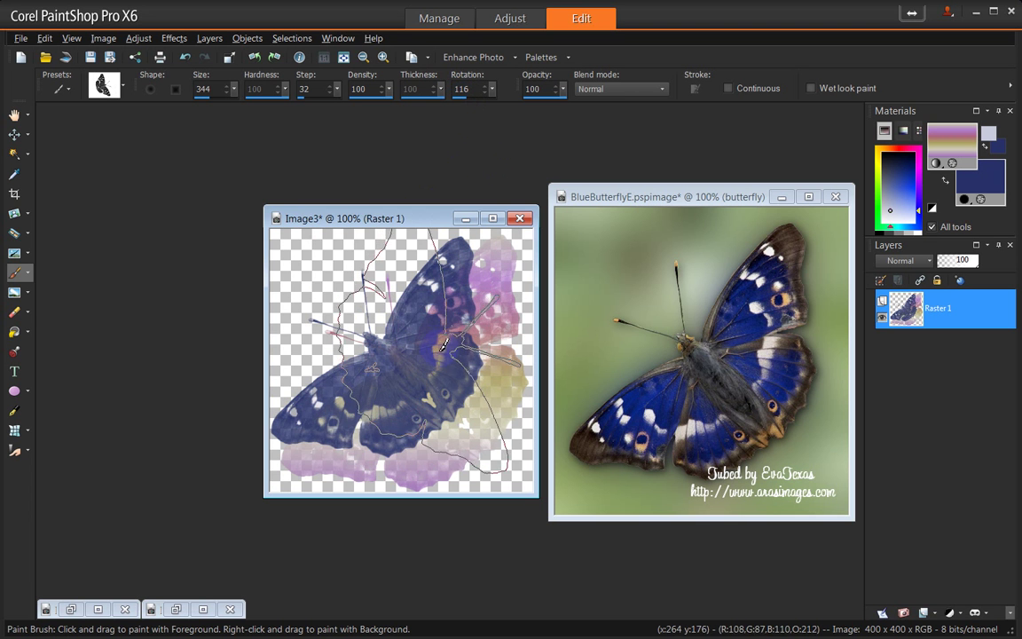
{"action": "left_click", "coordinate": [381, 306]}
{"action": "left_click", "coordinate": [400, 373]}
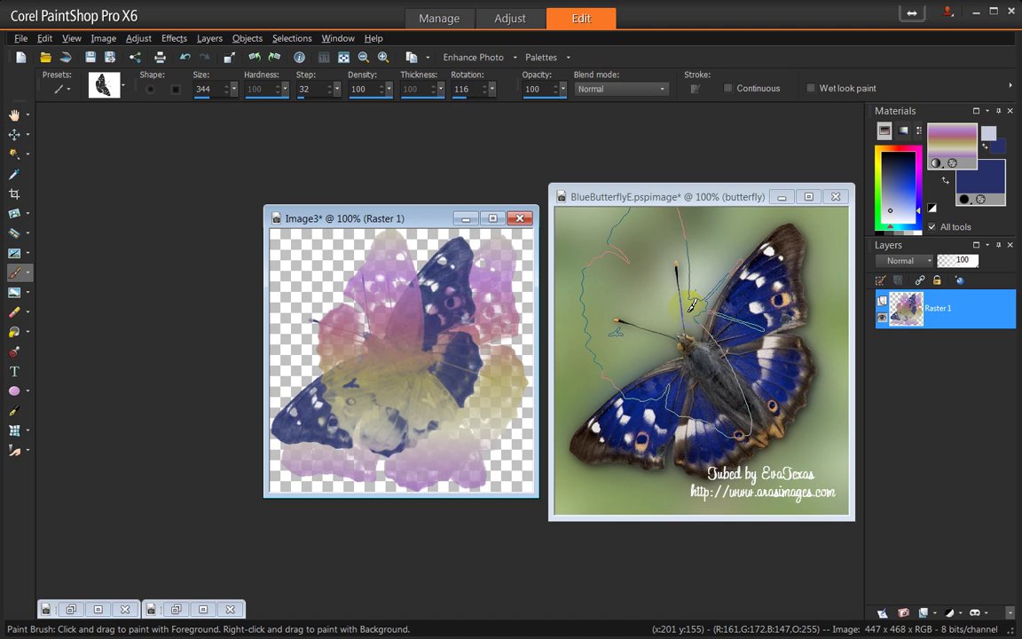
- Undo all the butterfly stamps in the new image so the canvas is empty
{"action": "left_click", "coordinate": [189, 57]}
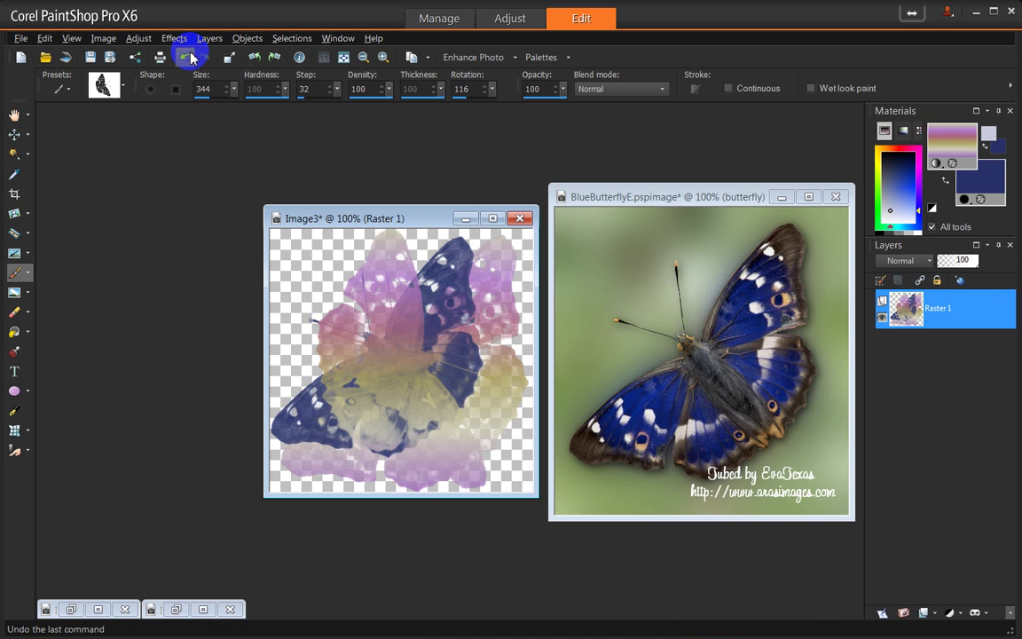
{"action": "left_click", "coordinate": [188, 57]}
{"action": "left_click", "coordinate": [190, 57]}
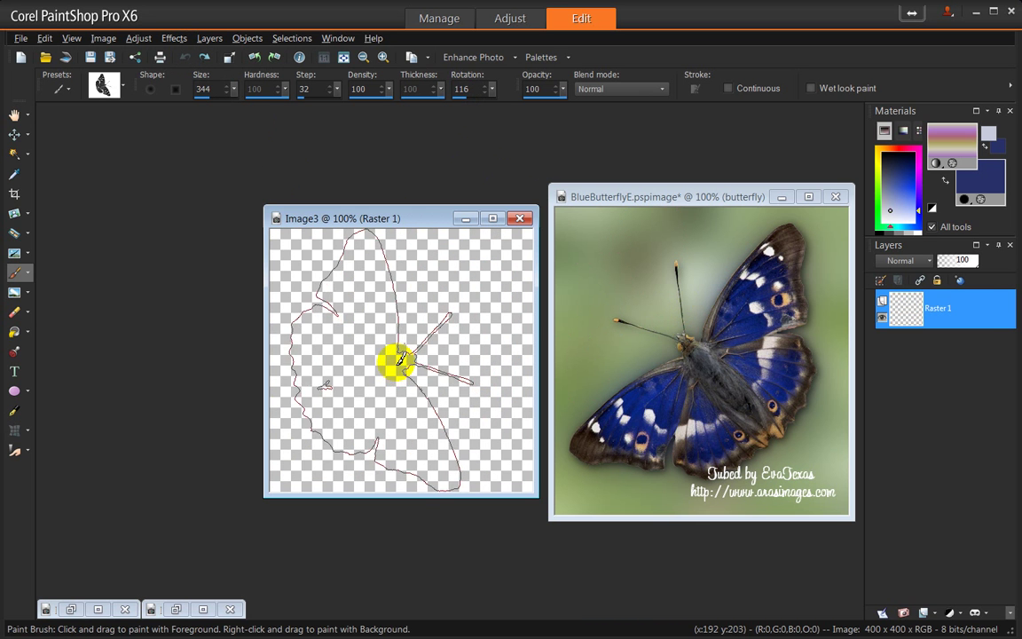
- Stamp the rotated butterfly once with the foreground gradient on the empty image and undo the stamp
{"action": "left_click", "coordinate": [402, 358]}
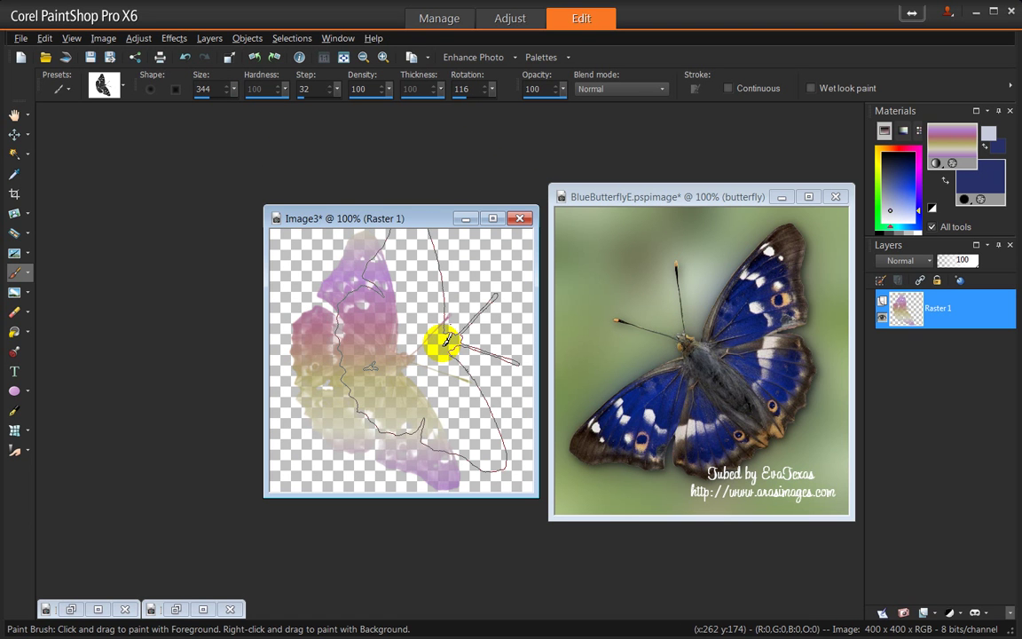
{"action": "left_click", "coordinate": [182, 59]}
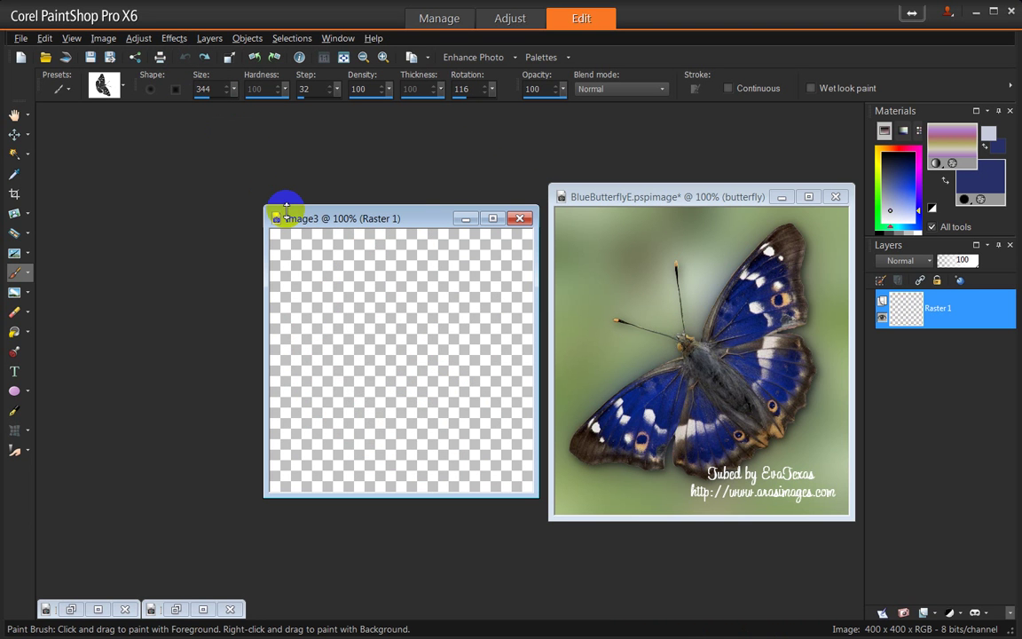
- Minimize the BlueButterflyE image and move the empty Image3 window toward the middle of the workspace
{"action": "left_click", "coordinate": [783, 199]}
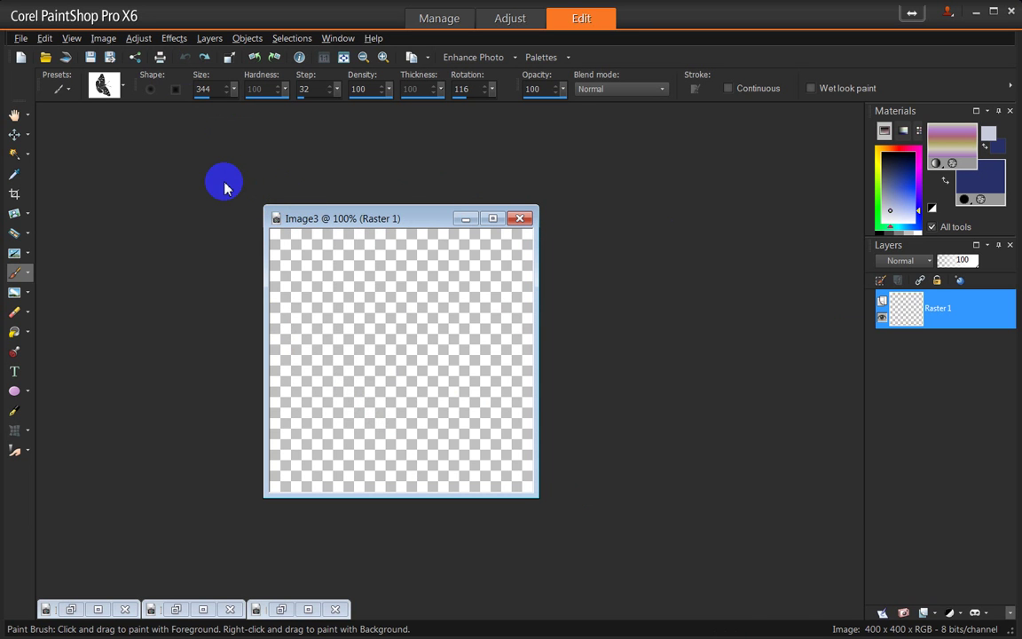
{"action": "left_click_drag", "start_coordinate": [381, 218], "coordinate": [453, 220]}
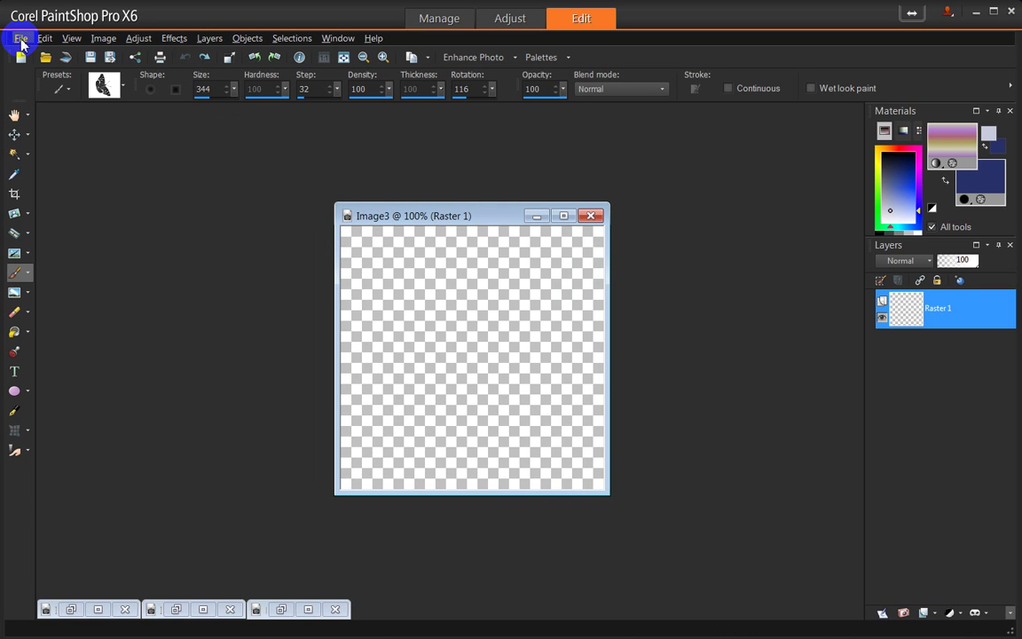
- Open the Import Custom Brush dialog and shift it slightly aside
{"action": "left_click", "coordinate": [20, 40]}
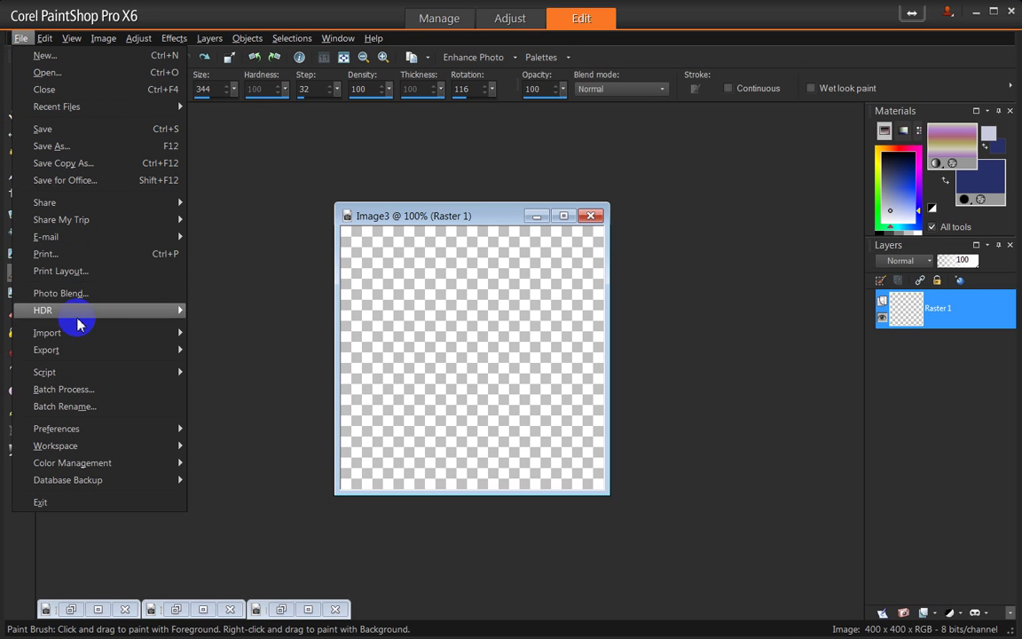
{"action": "mouse_move", "coordinate": [80, 335]}
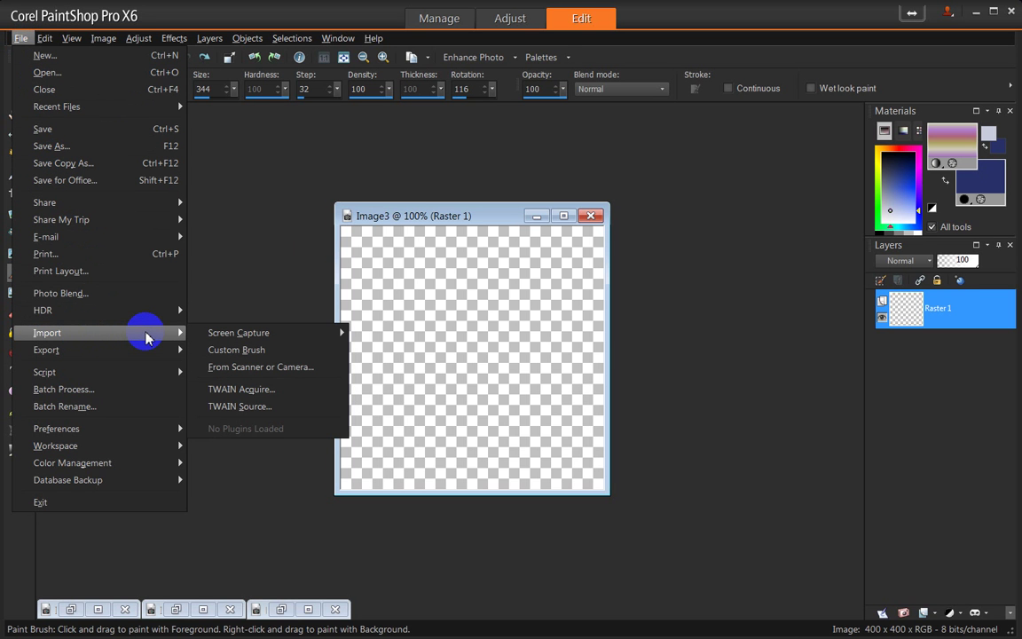
{"action": "left_click", "coordinate": [230, 352]}
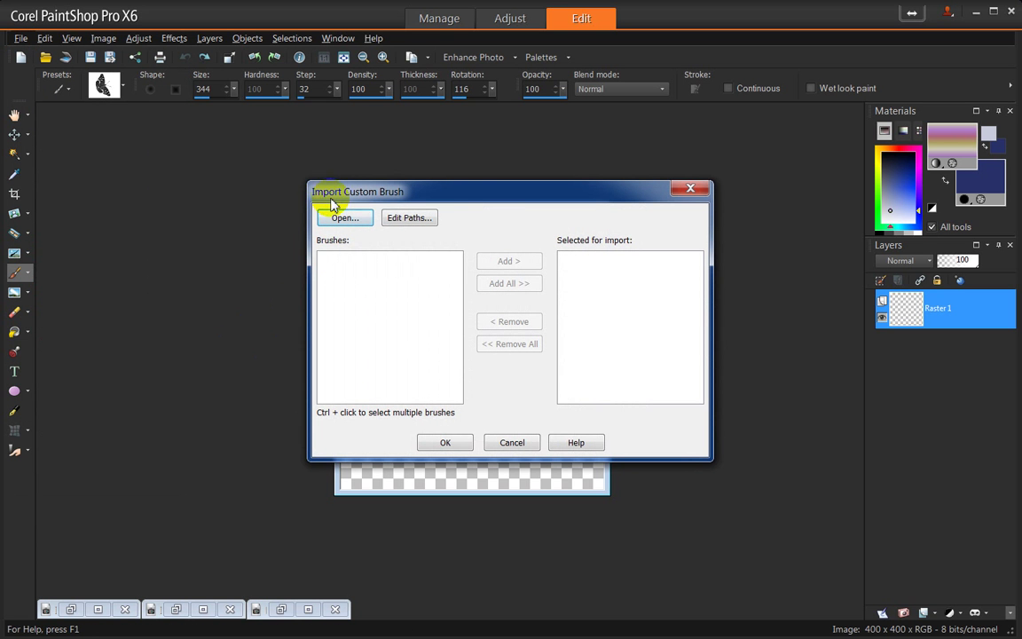
{"action": "left_click_drag", "start_coordinate": [475, 204], "coordinate": [516, 201]}
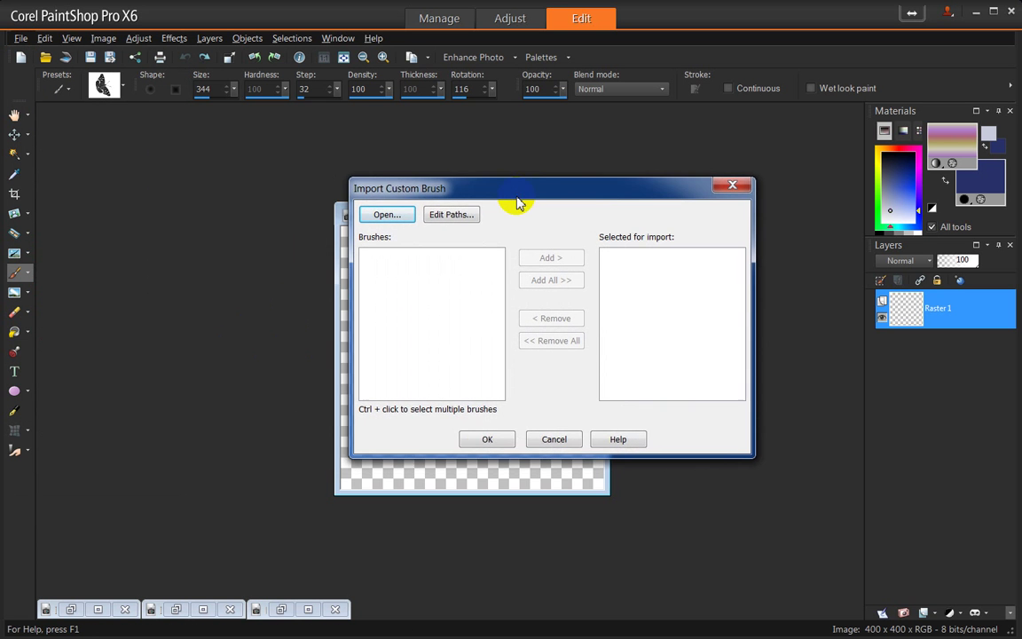
- Load colorel tulips.abr from Documents > All kinds of Brushes > Colorel Tulips as the brush file for import
{"action": "left_click", "coordinate": [387, 216]}
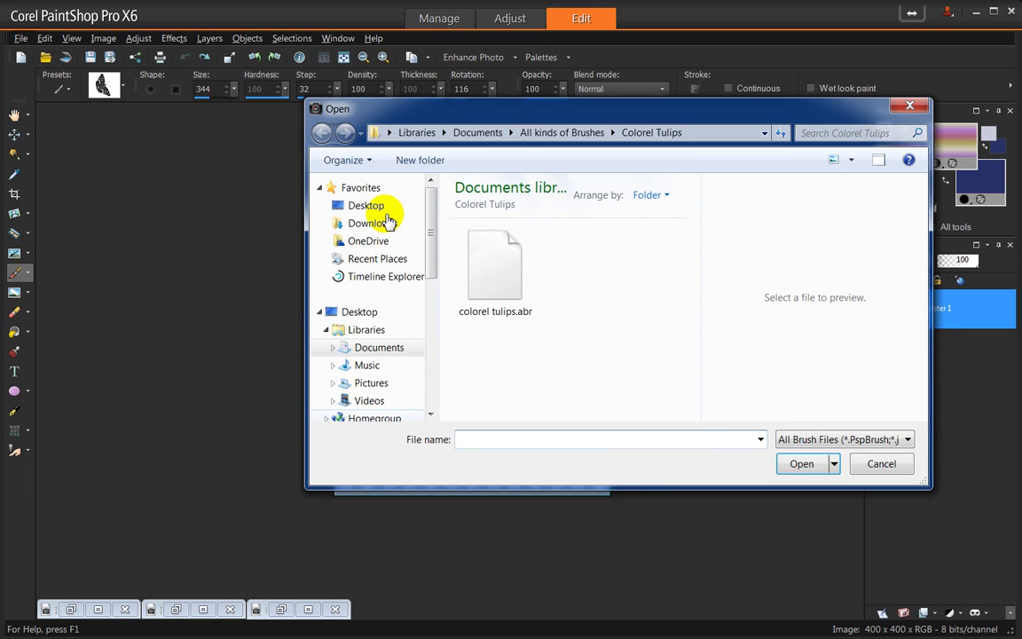
{"action": "left_click", "coordinate": [480, 134]}
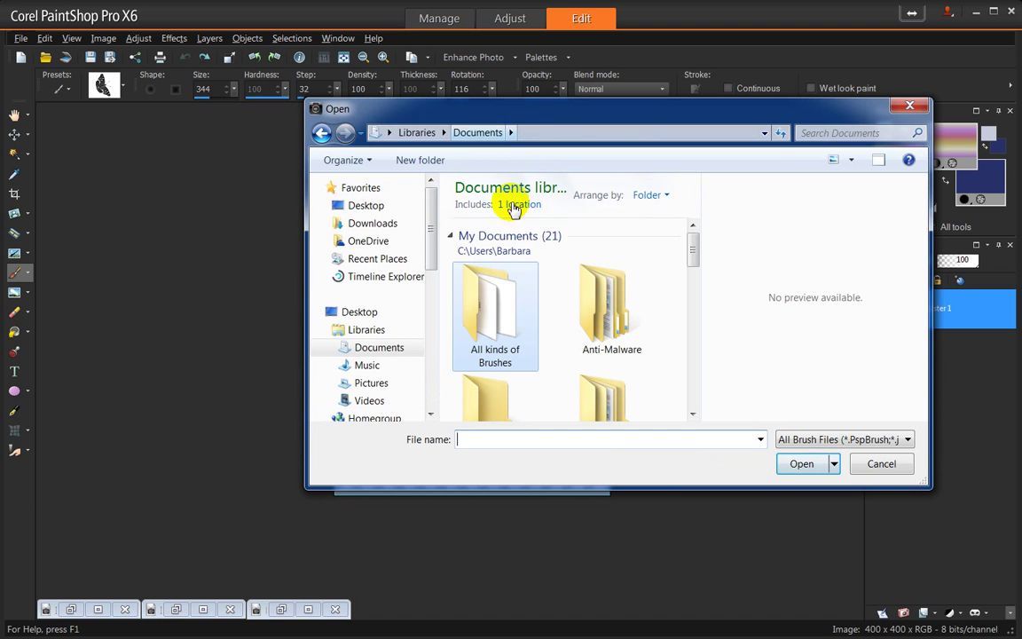
{"action": "double_click", "coordinate": [499, 308]}
{"action": "left_click", "coordinate": [499, 309]}
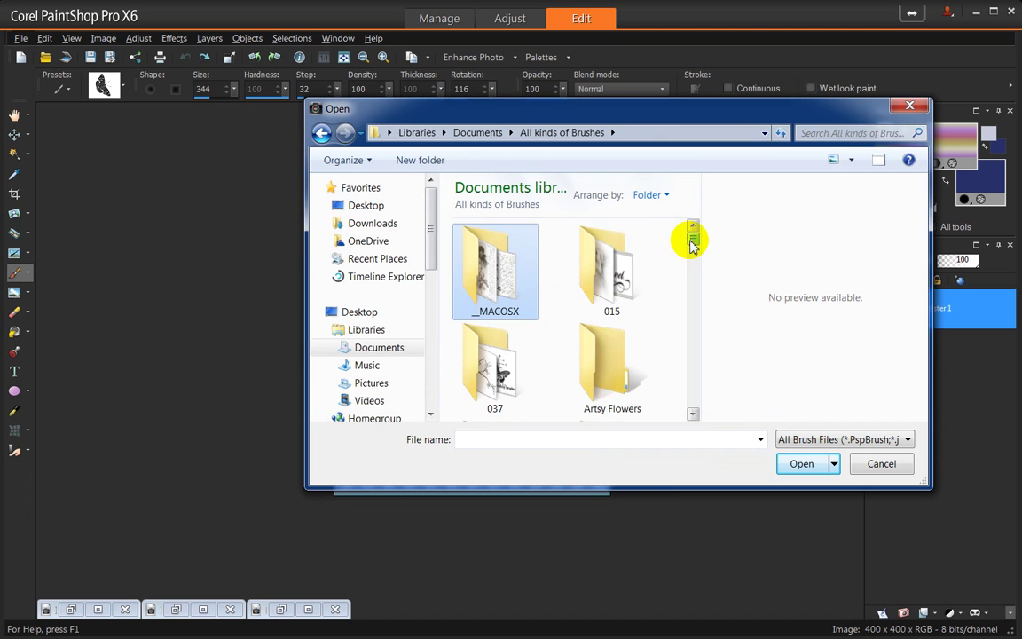
{"action": "left_click_drag", "start_coordinate": [690, 238], "coordinate": [694, 268]}
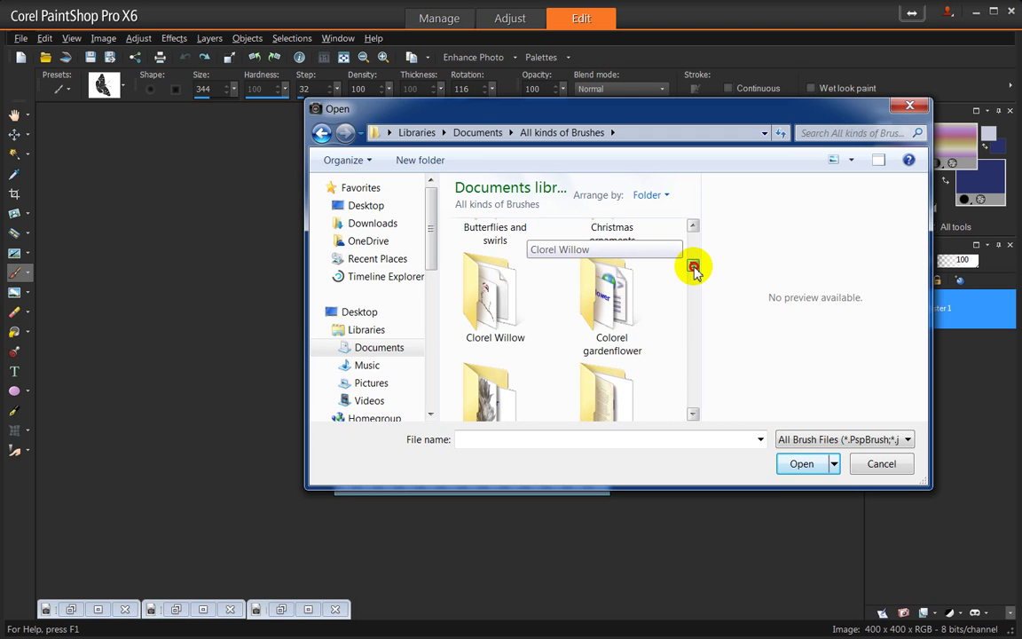
{"action": "left_click_drag", "start_coordinate": [694, 268], "coordinate": [696, 277]}
{"action": "double_click", "coordinate": [495, 270]}
{"action": "left_click", "coordinate": [508, 273]}
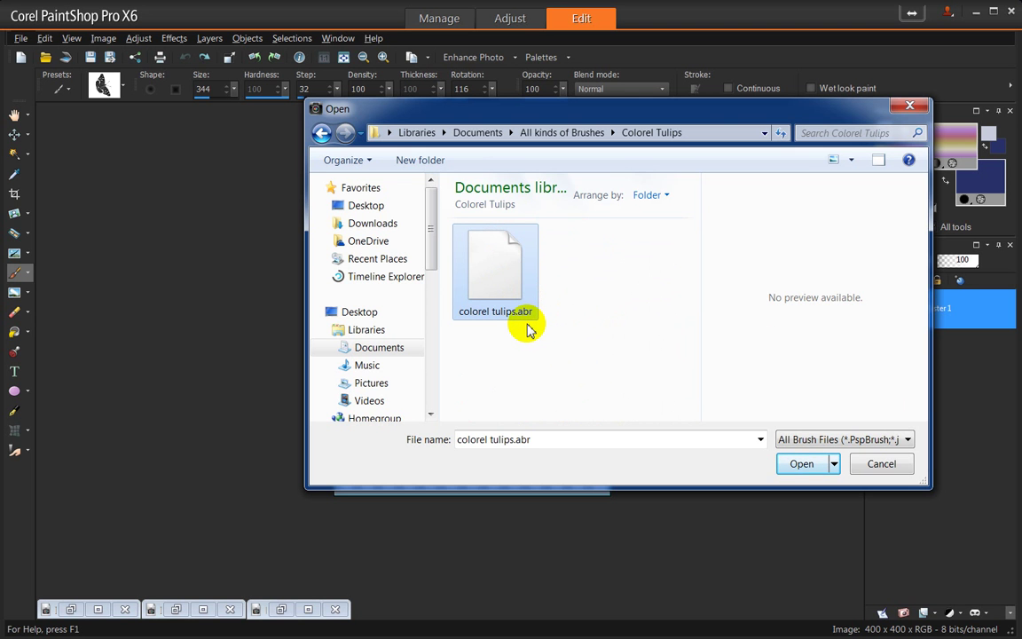
{"action": "double_click", "coordinate": [513, 268]}
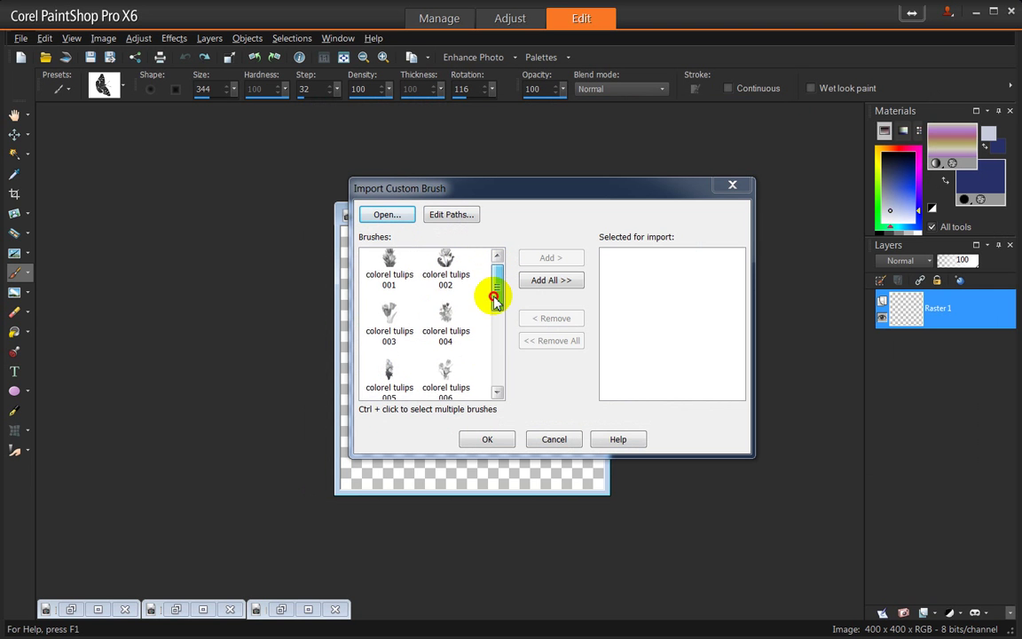
- Try adding all the loaded tulip brushes to the import selection and remove them all again
{"action": "mouse_move", "coordinate": [494, 294]}
{"action": "left_mouse_down"}
{"action": "mouse_move", "coordinate": [500, 384]}
{"action": "mouse_move", "coordinate": [487, 312]}
{"action": "mouse_move", "coordinate": [499, 282]}
{"action": "left_mouse_up"}
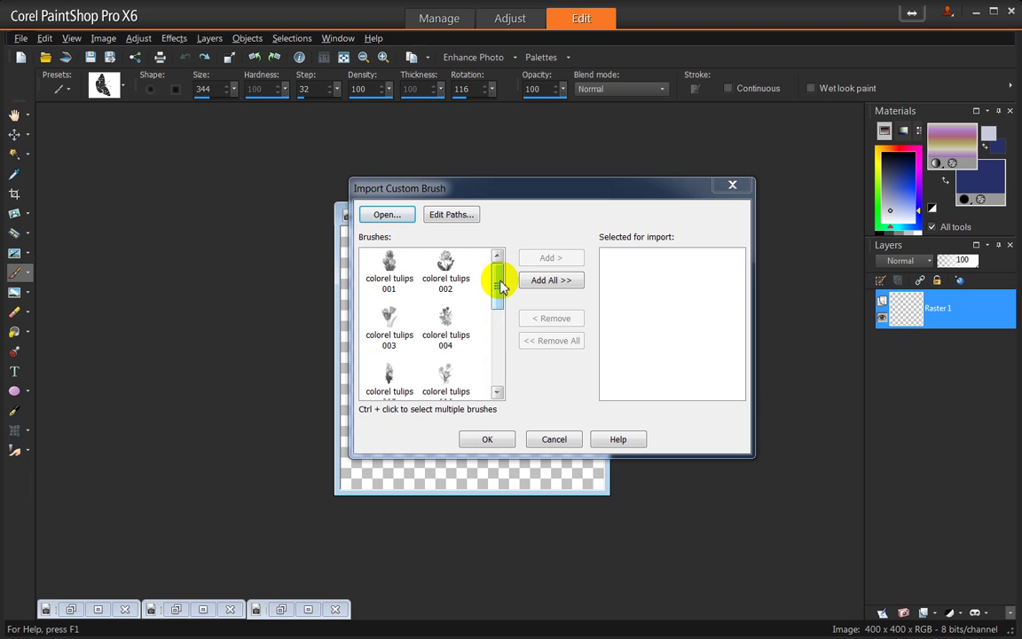
{"action": "left_click", "coordinate": [543, 280]}
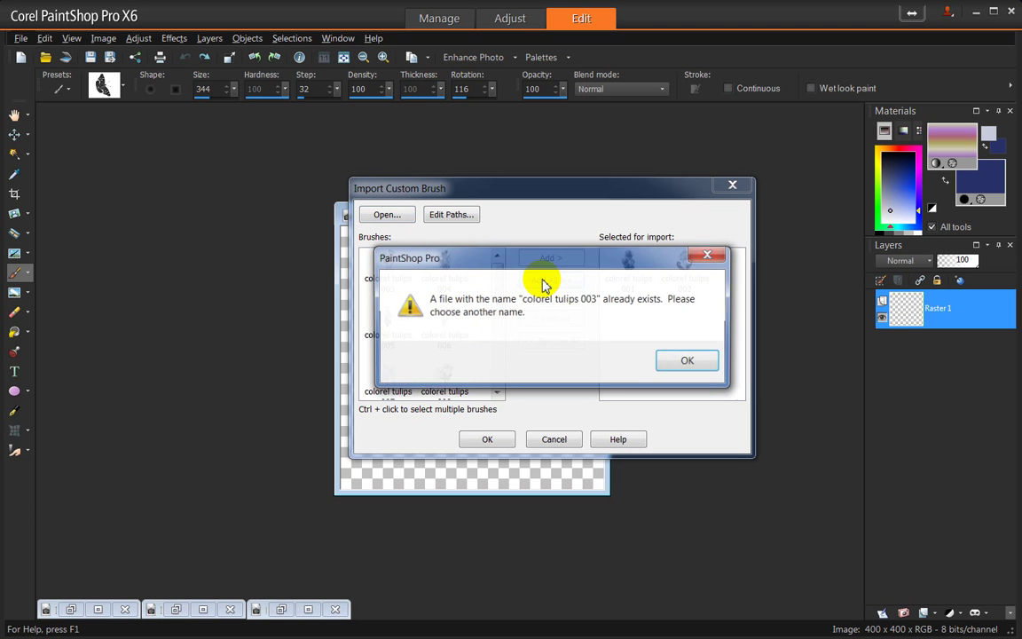
{"action": "left_click", "coordinate": [690, 361]}
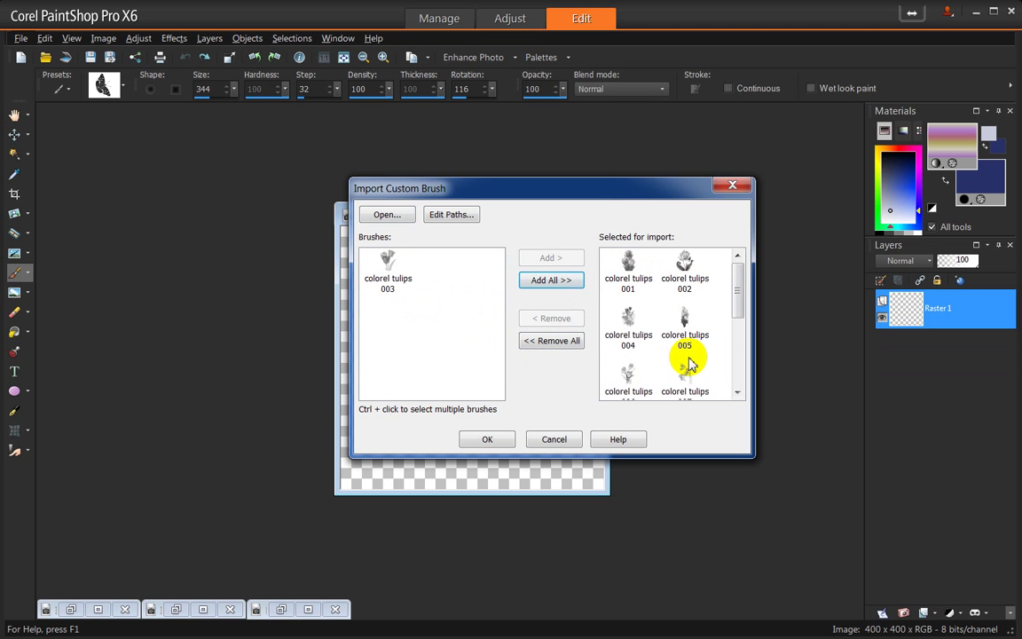
{"action": "left_click", "coordinate": [569, 344]}
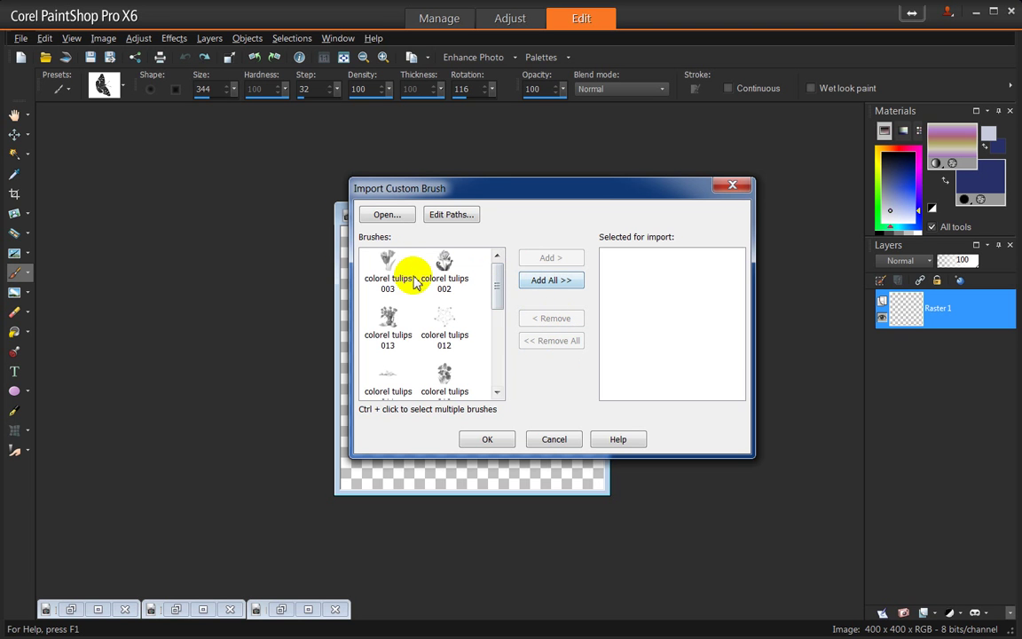
- Try to add the colorel tulips 003 brush to the import selection
{"action": "left_click", "coordinate": [387, 268]}
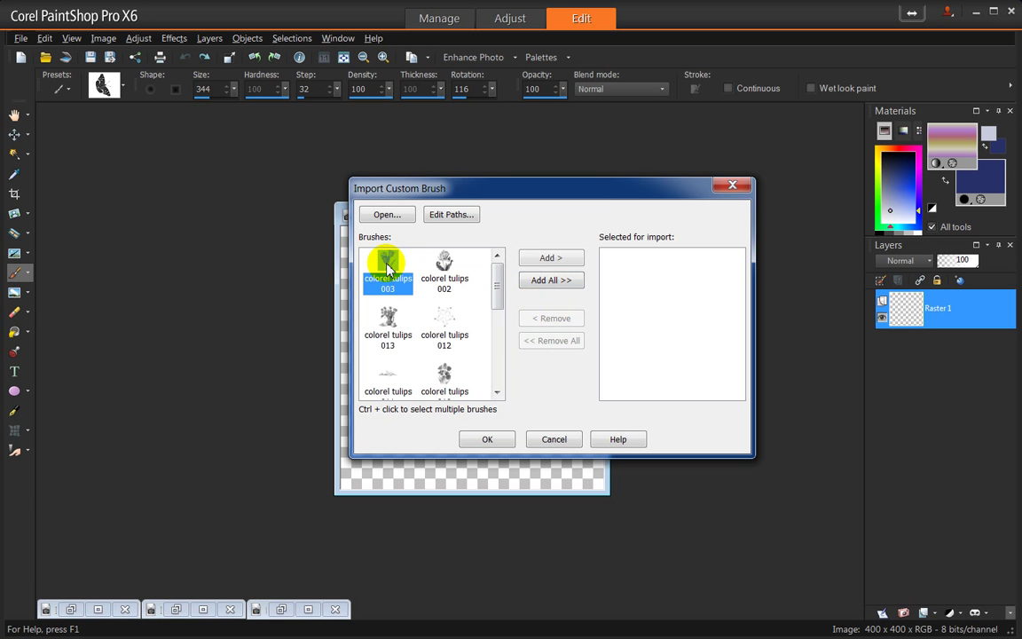
{"action": "left_click", "coordinate": [535, 258]}
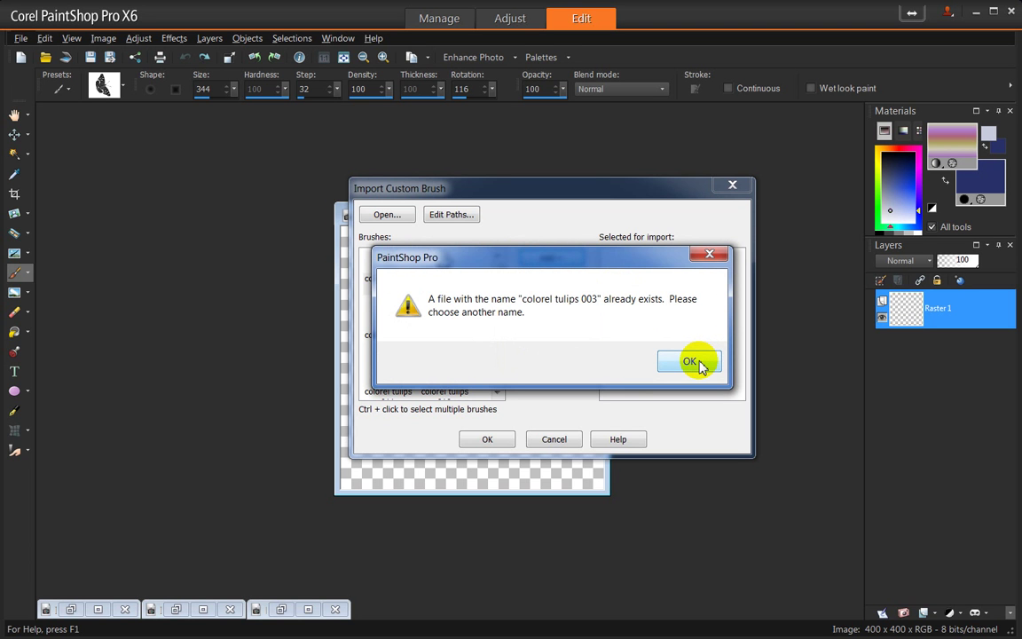
{"action": "left_click", "coordinate": [698, 364]}
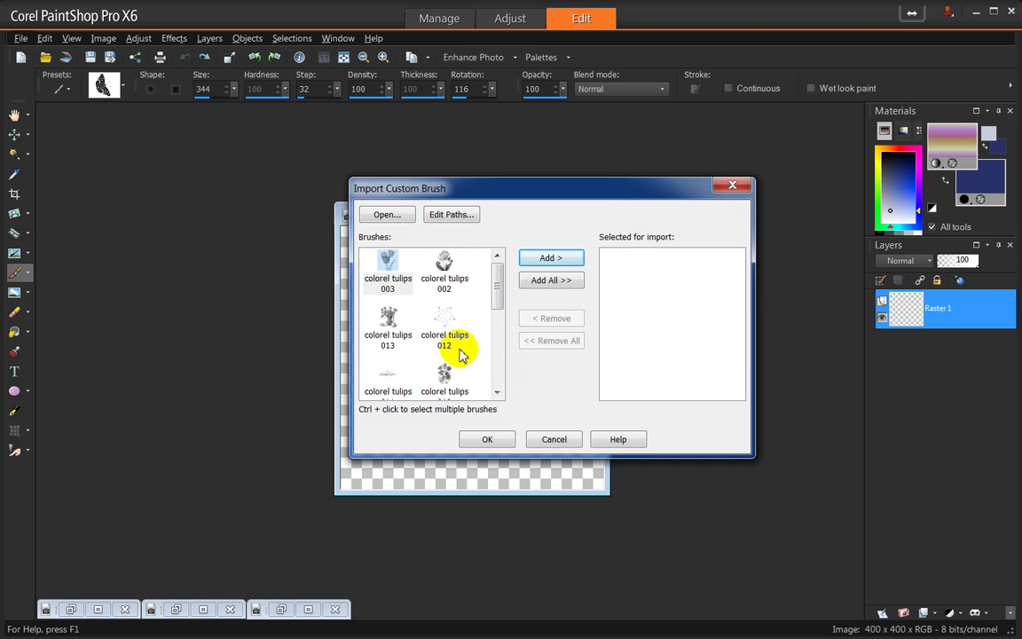
- Add the colorel tulips 002 brush to the import selection and import it
{"action": "left_click", "coordinate": [444, 262]}
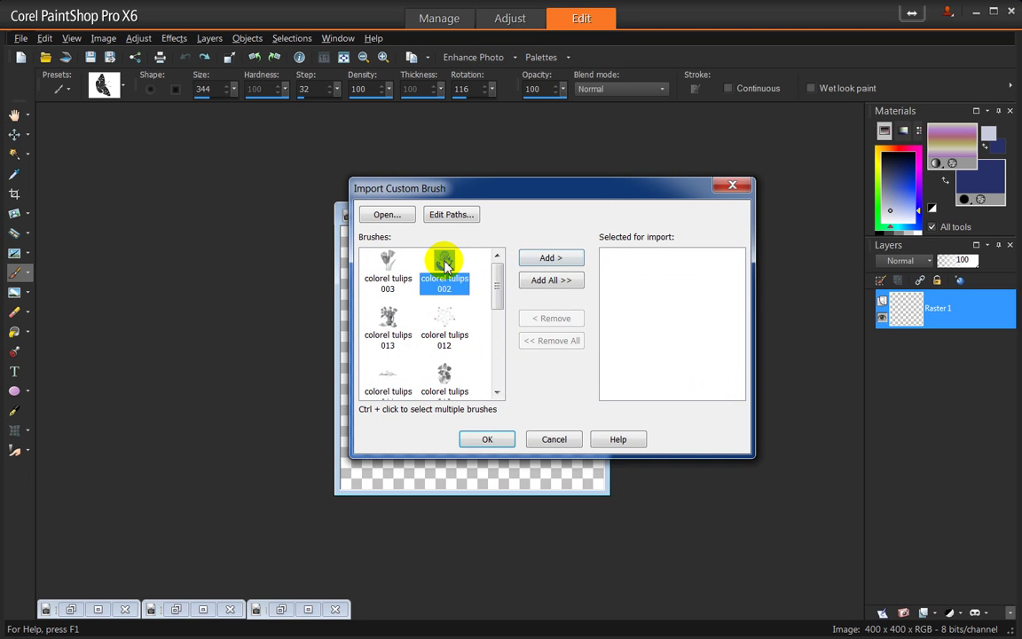
{"action": "left_click", "coordinate": [541, 258]}
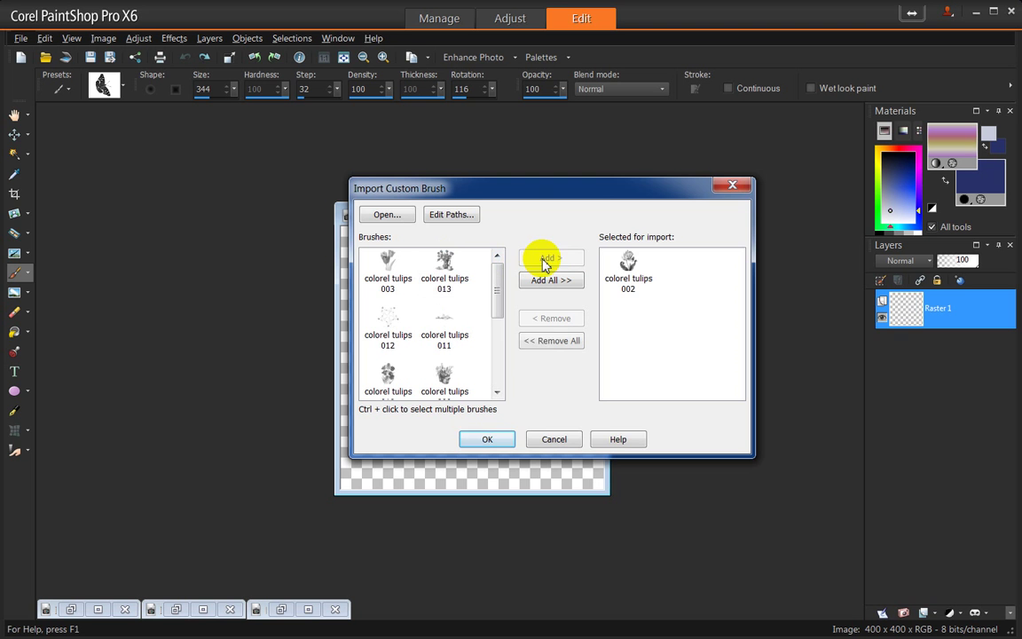
{"action": "left_click", "coordinate": [488, 439]}
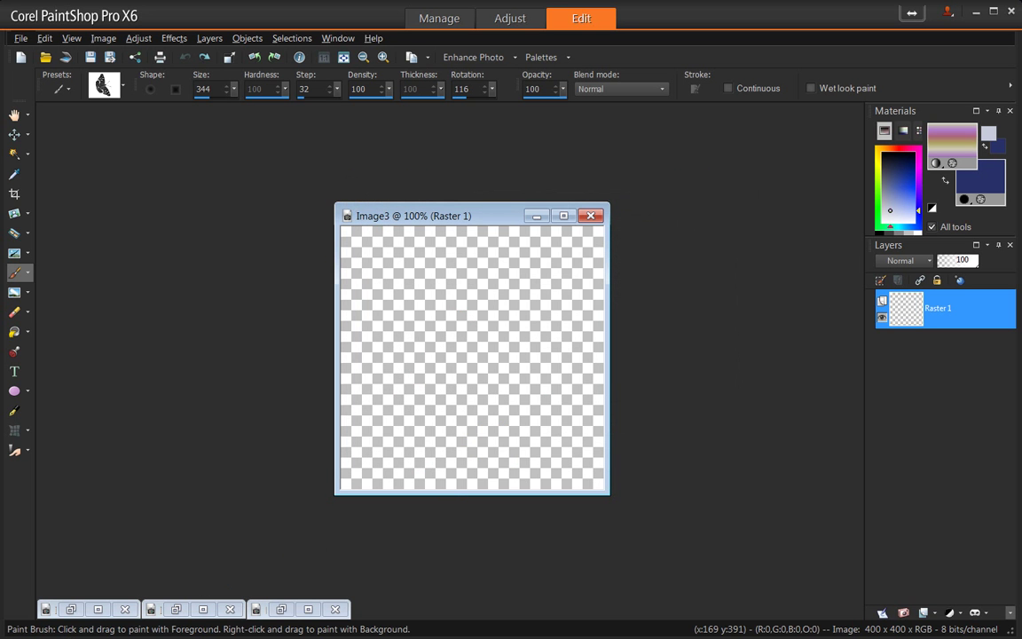
- Switch to the Windows Explorer window and locate colorel tulips 002.PspBrush in the Corel PaintShop Pro 16.0 Brushes folder
{"action": "key", "text": "alt+Tab"}
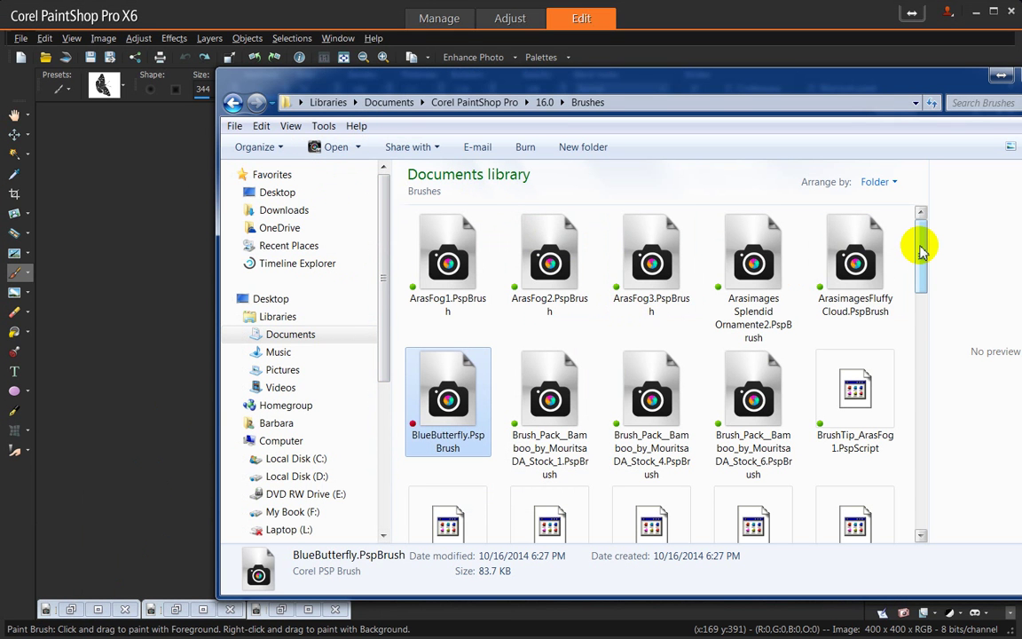
{"action": "mouse_move", "coordinate": [920, 250]}
{"action": "left_mouse_down"}
{"action": "mouse_move", "coordinate": [922, 347]}
{"action": "mouse_move", "coordinate": [945, 398]}
{"action": "left_mouse_up"}
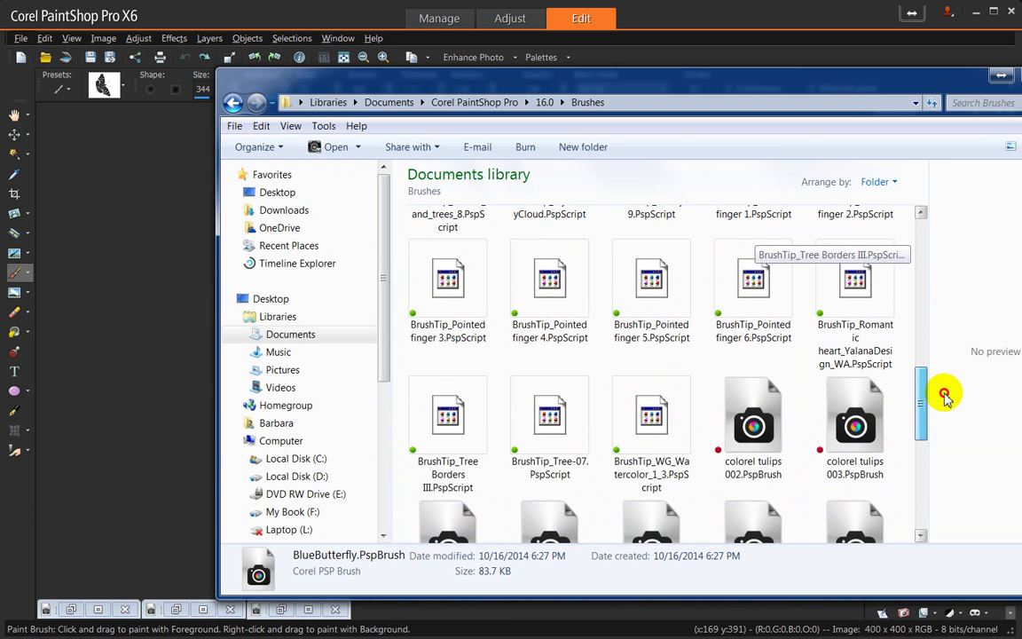
{"action": "left_click", "coordinate": [752, 417]}
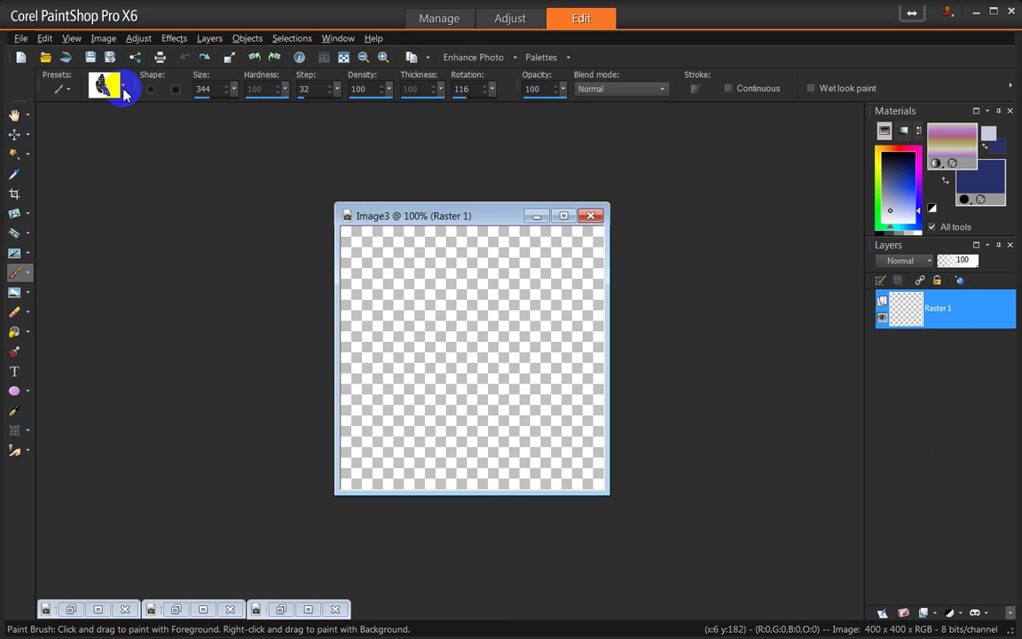
- Choose the Paint Brush in PaintShop Pro and load the colorel tulips 002 brush tip
{"action": "left_click", "coordinate": [31, 270]}
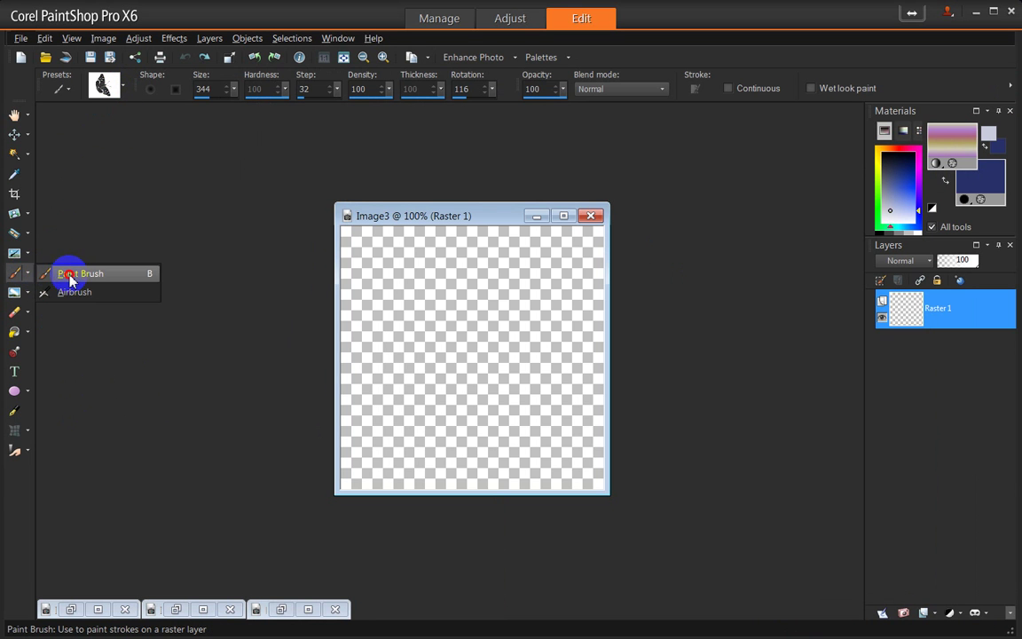
{"action": "left_click", "coordinate": [69, 273]}
{"action": "left_click", "coordinate": [125, 89]}
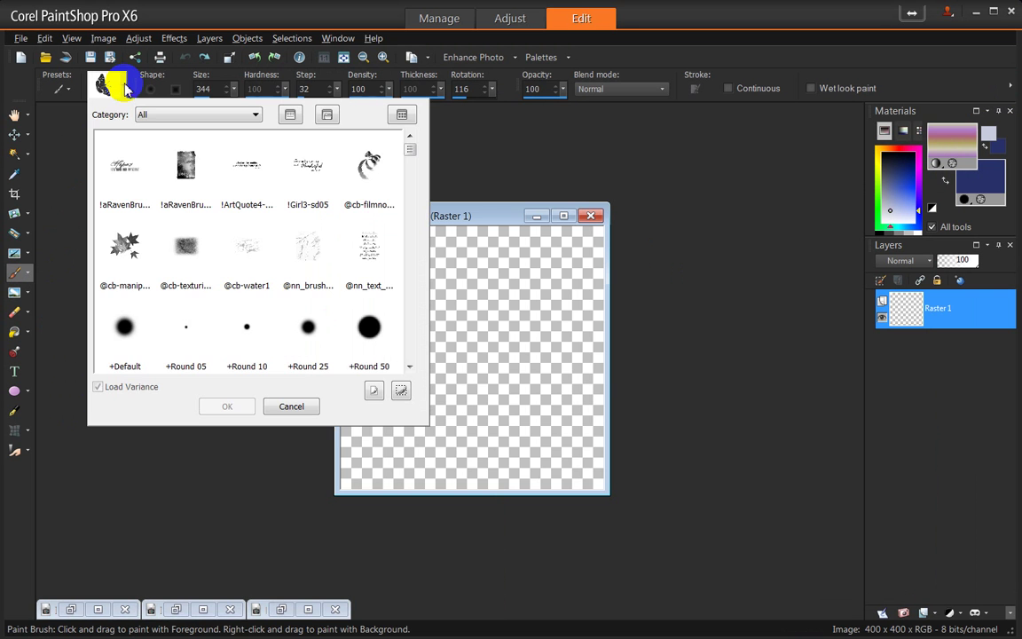
{"action": "left_click", "coordinate": [410, 367]}
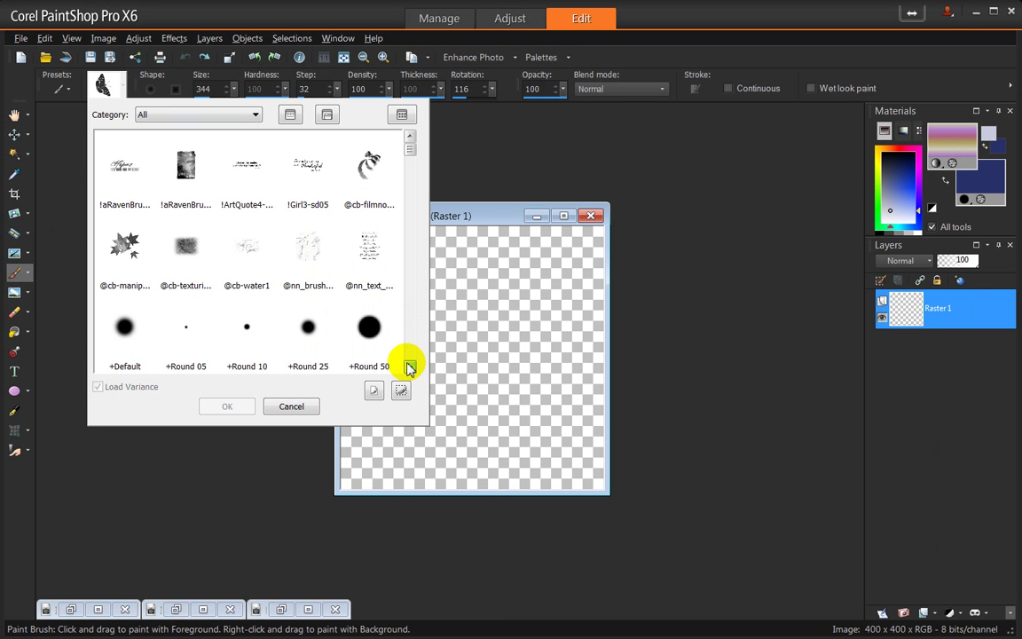
{"action": "left_click_drag", "start_coordinate": [410, 367], "coordinate": [410, 367]}
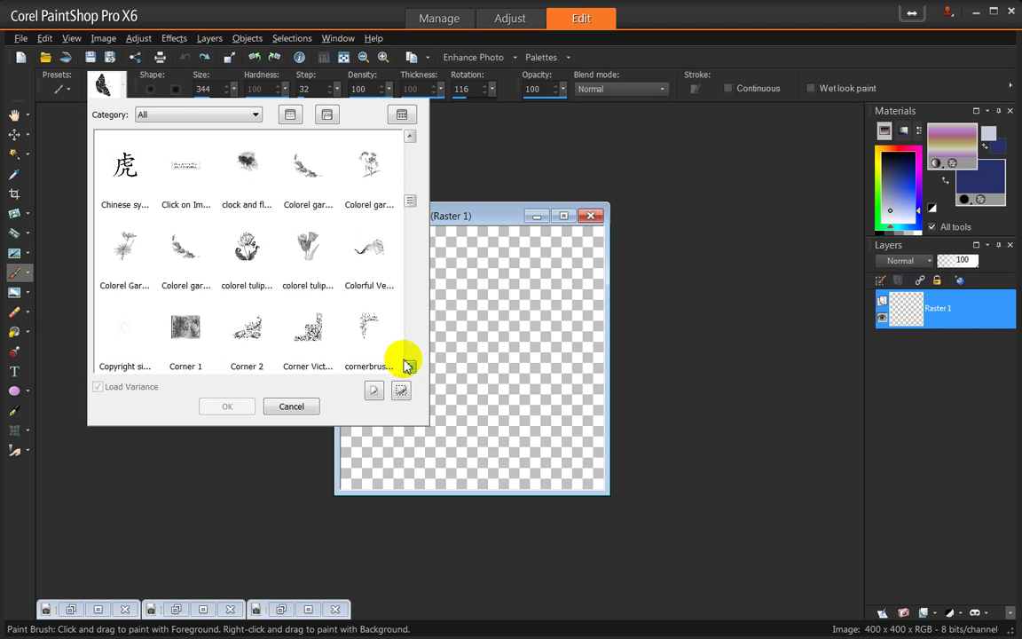
{"action": "left_click", "coordinate": [240, 252]}
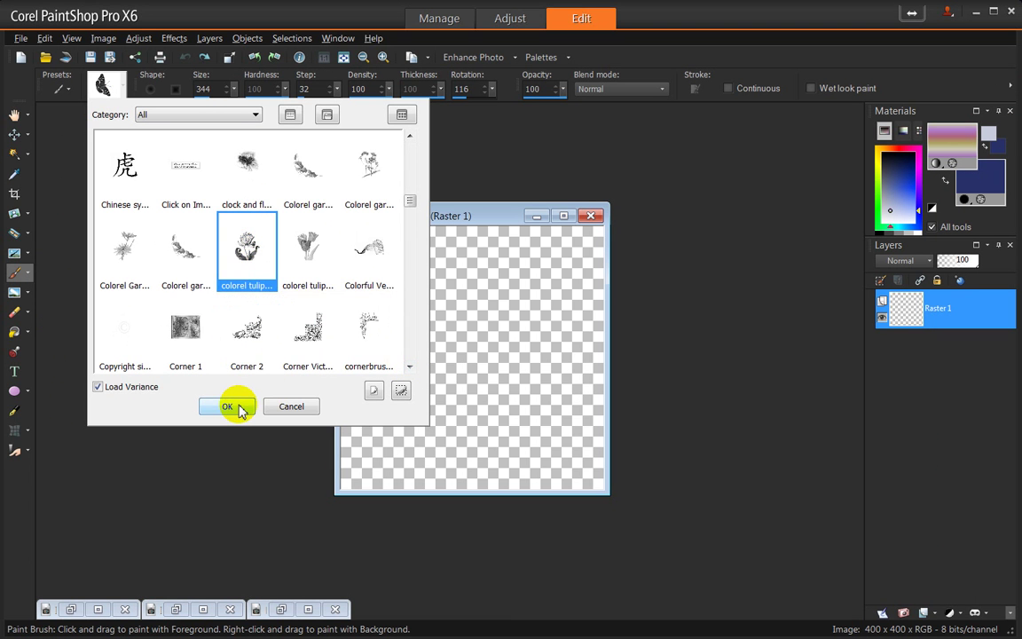
{"action": "left_click", "coordinate": [227, 406]}
{"action": "left_click", "coordinate": [404, 377]}
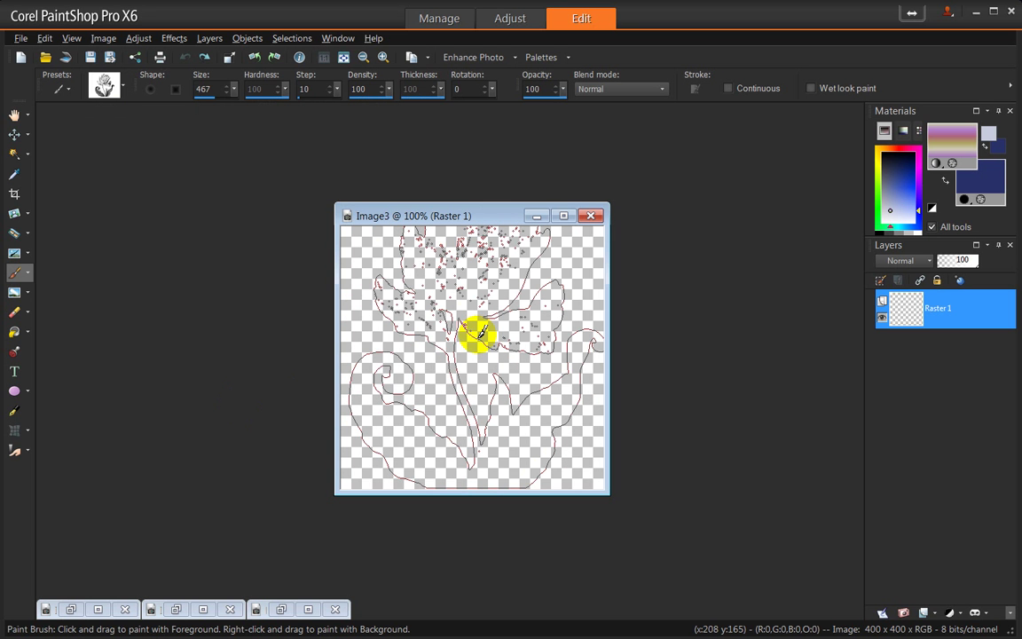
- Set the brush size to 327 and stamp the tulip twice on the same spot in Image3 with the foreground gradient
{"action": "double_click", "coordinate": [214, 89]}
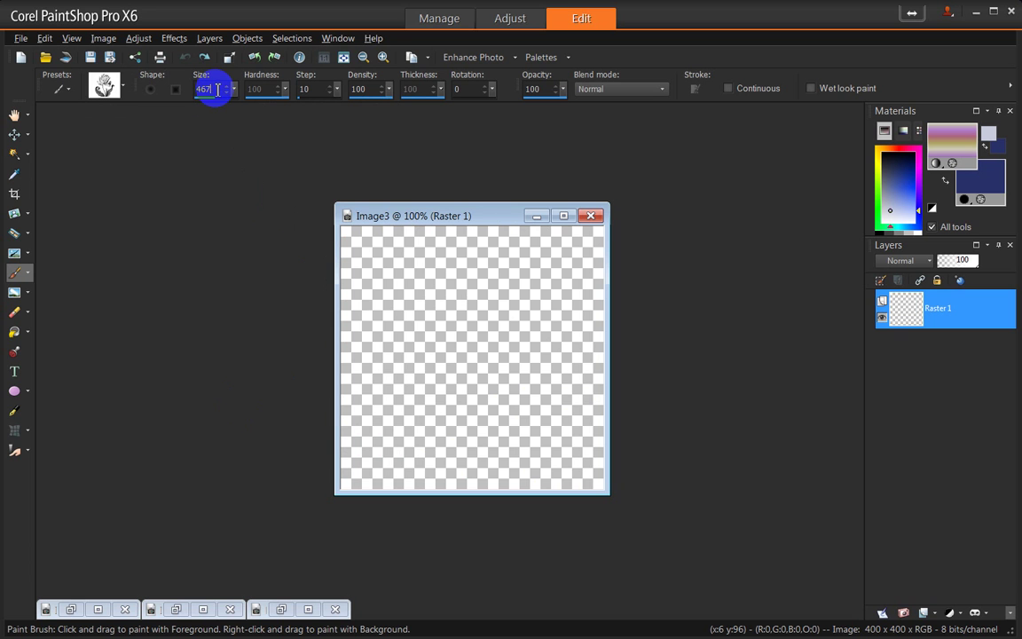
{"action": "type", "text": "393"}
{"action": "scroll", "coordinate": [219, 91], "scroll_direction": "down", "scroll_amount": 5}
{"action": "scroll", "coordinate": [220, 90], "scroll_direction": "down", "scroll_amount": 3}
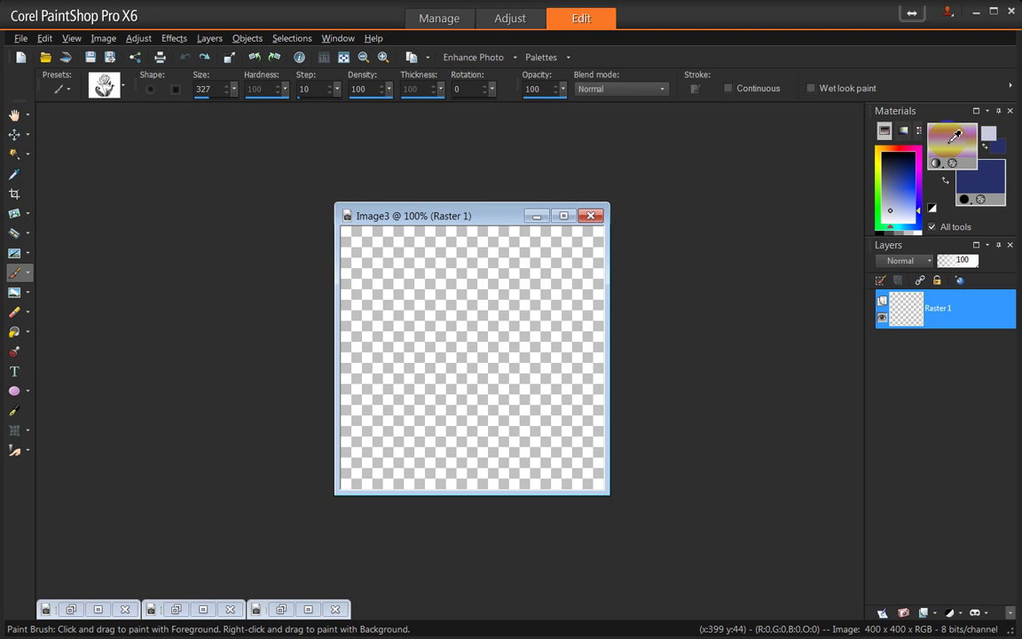
{"action": "left_click", "coordinate": [469, 359]}
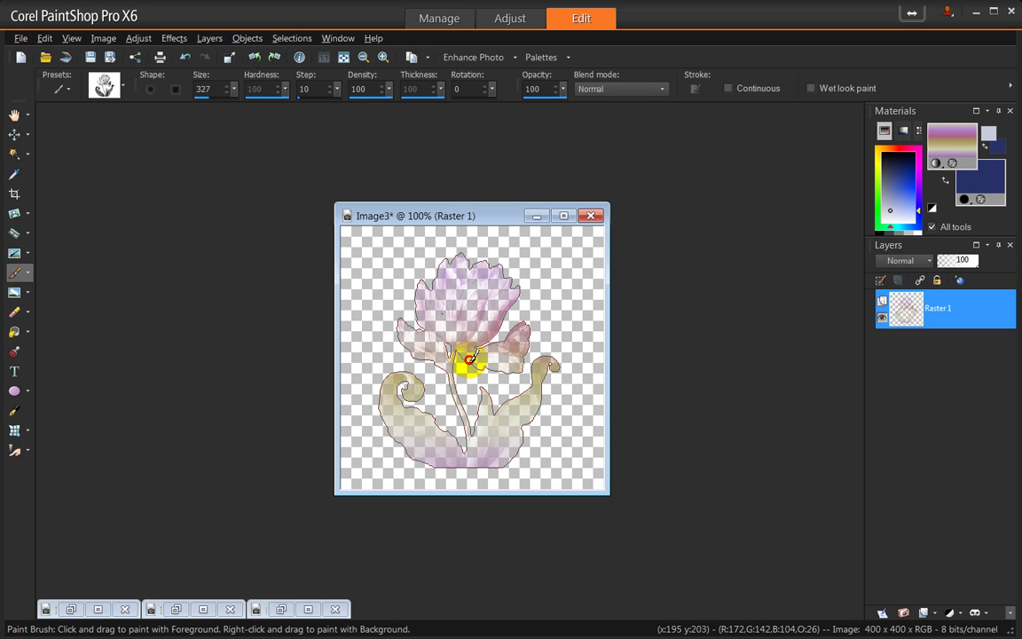
{"action": "left_click", "coordinate": [472, 358]}
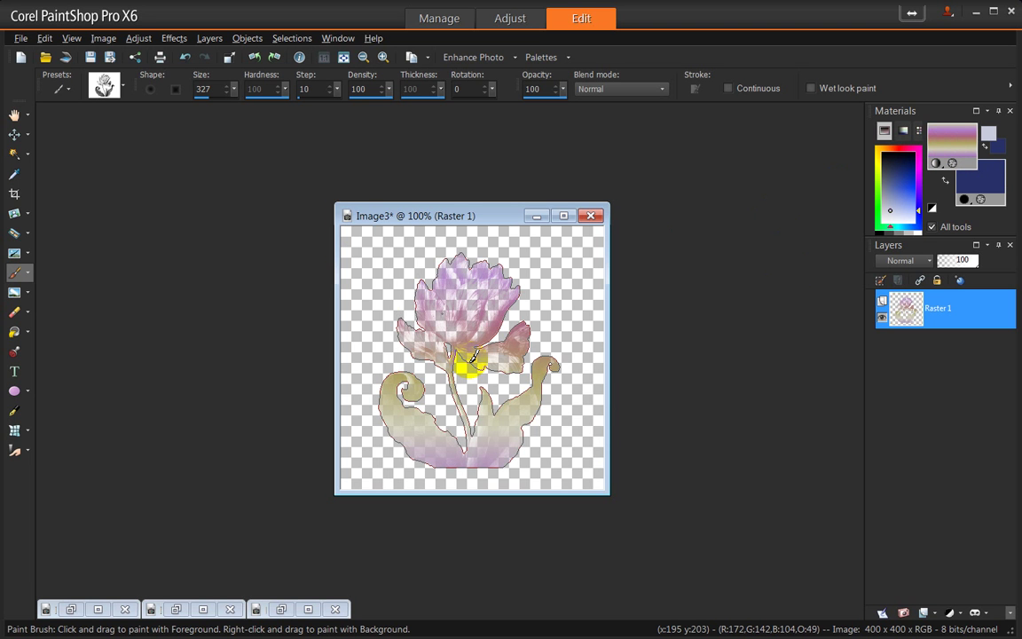